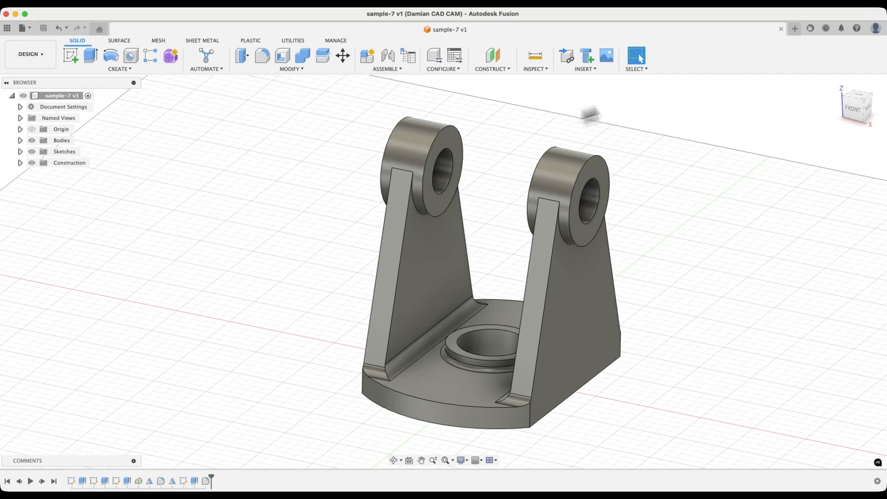
- Create a new design and start a sketch on the horizontal XY plane
left_click(795, 28)
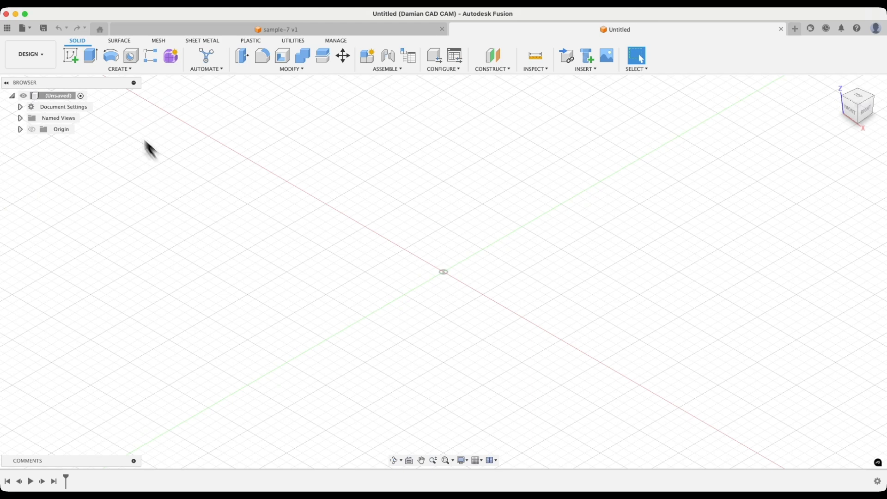
left_click(79, 65)
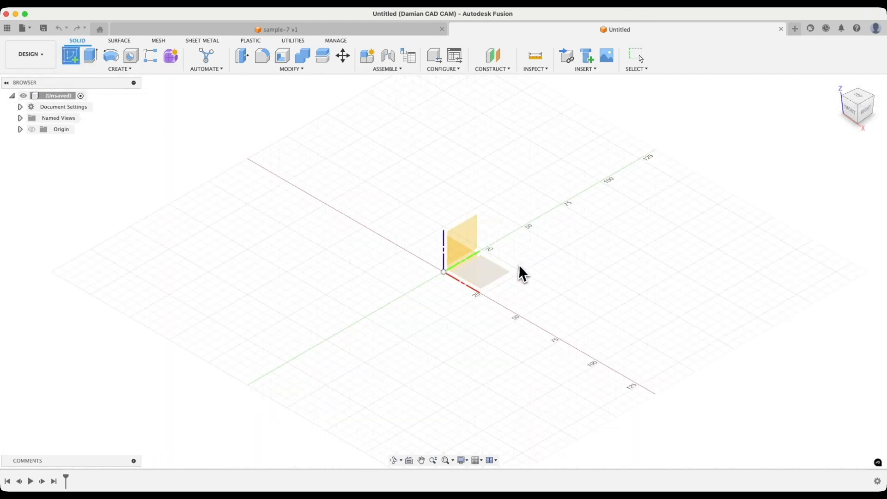
left_click(491, 274)
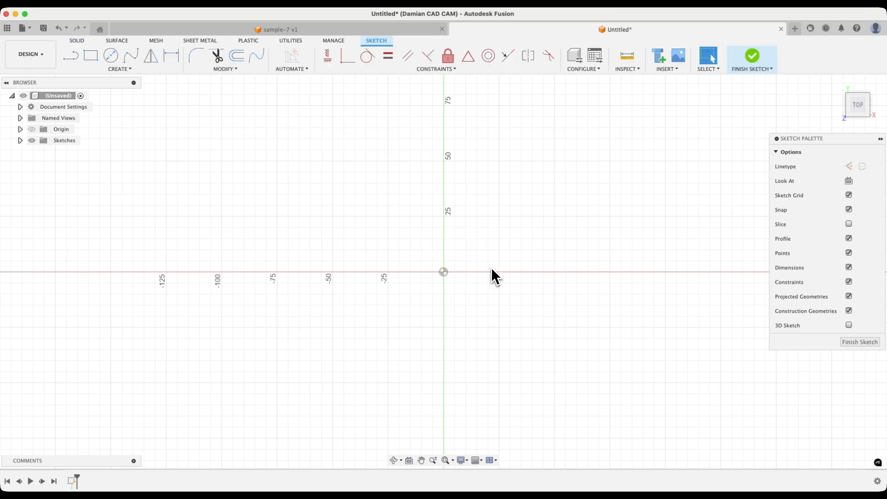
- Draw a circle with a 120 mm diameter centred on the origin
left_click(110, 57)
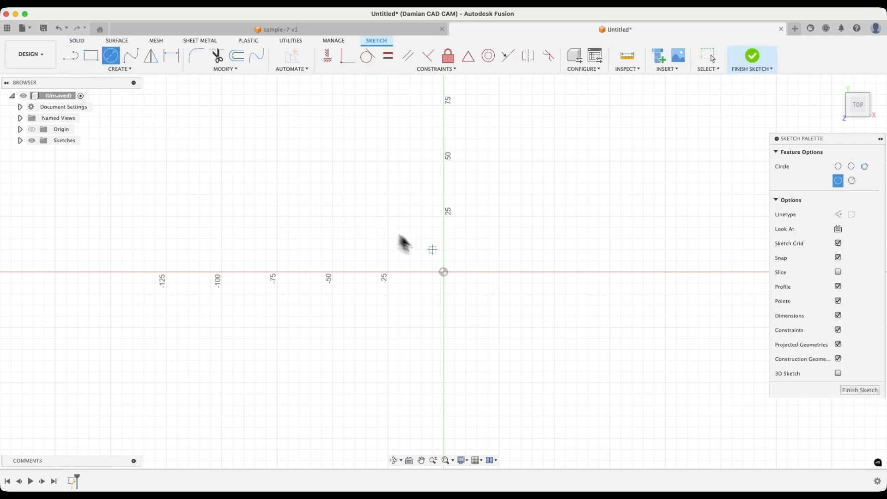
left_click(445, 274)
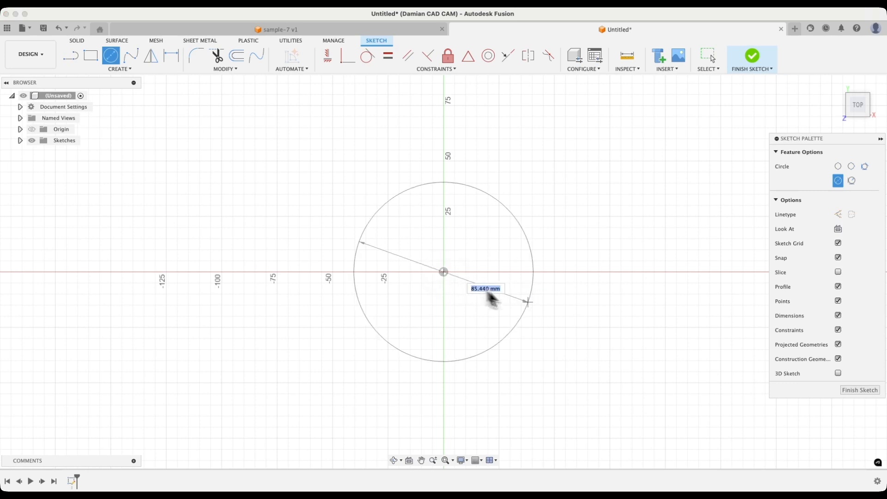
type("120")
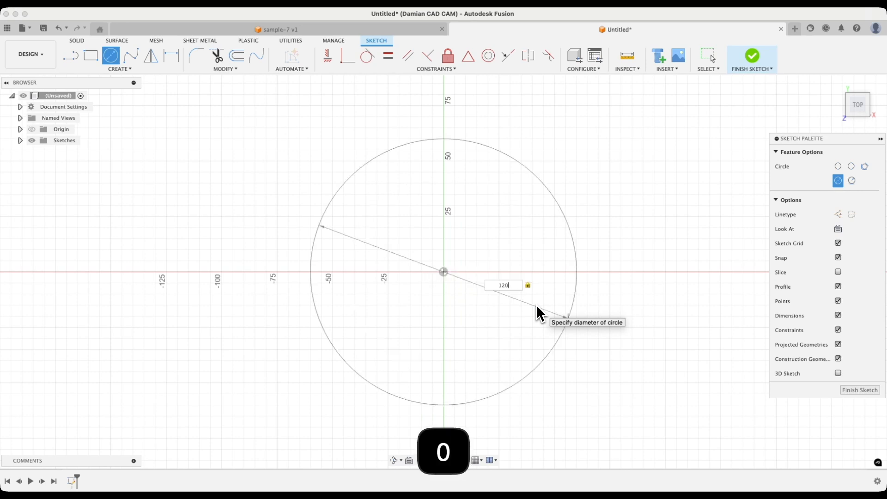
key("Return")
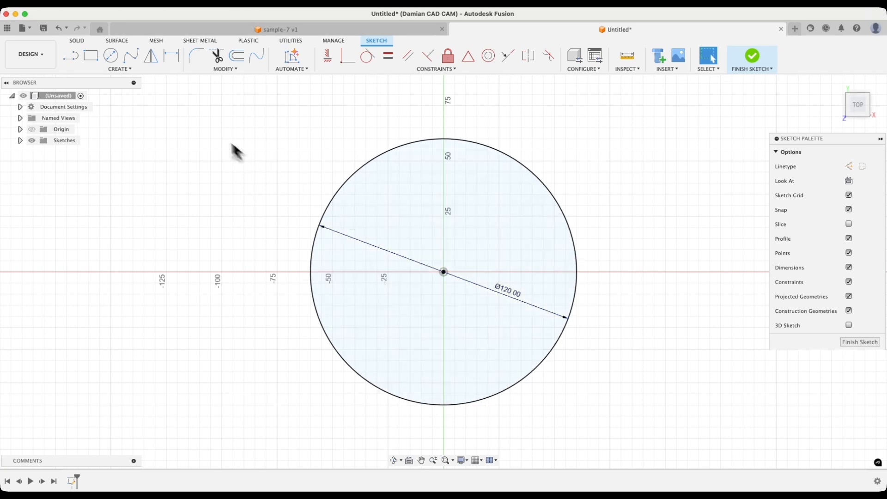
- Add a concentric inner circle with a 30 mm diameter at the origin
left_click(113, 60)
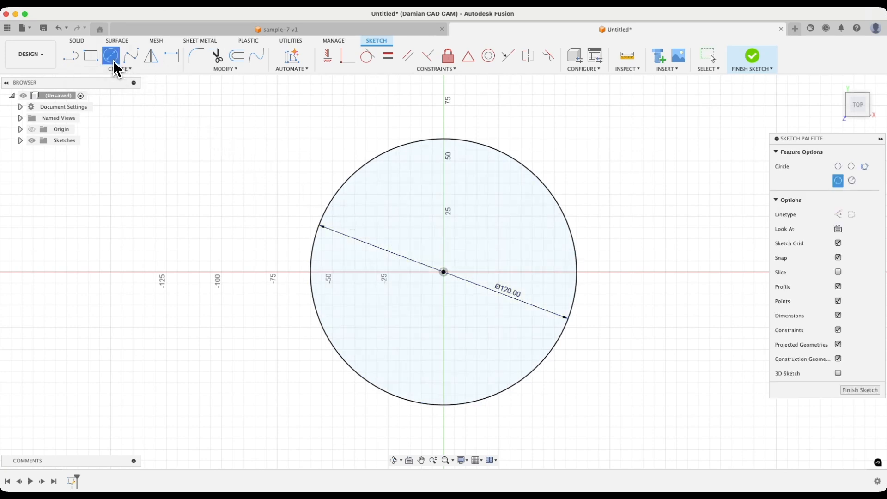
left_click(444, 272)
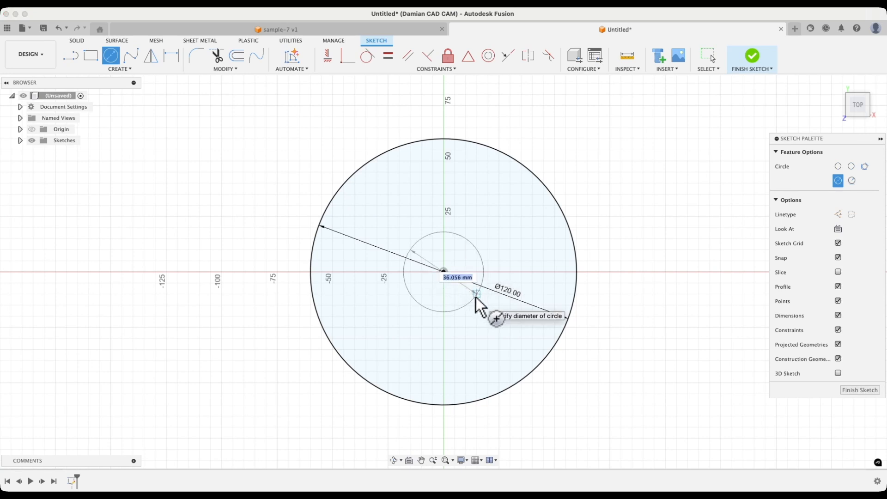
type("30")
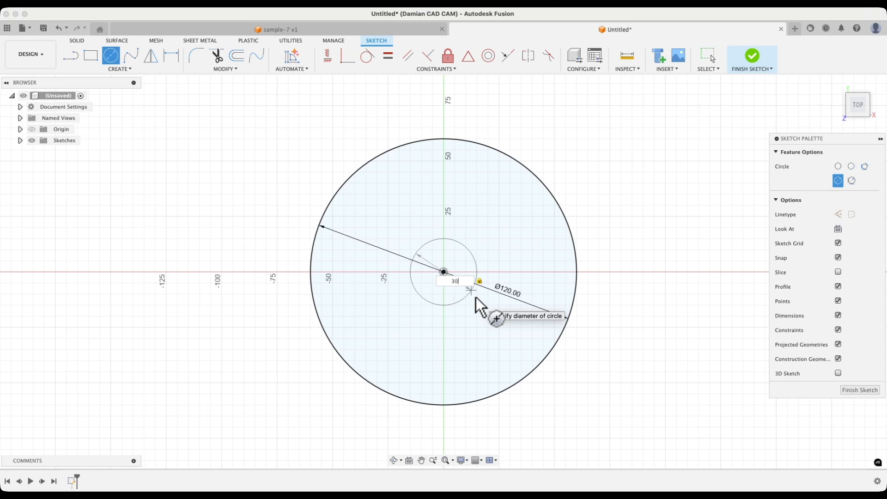
key("Return")
key("Escape")
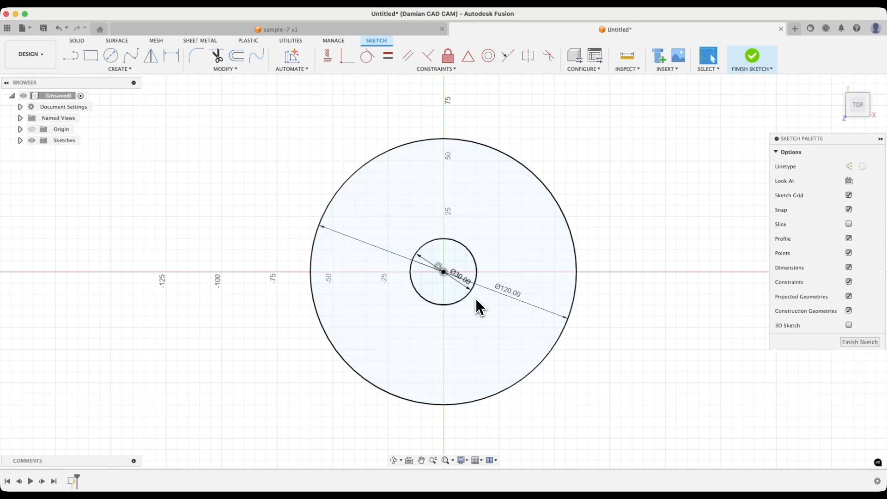
- Draw a vertical chord across the outer circle on its right side and a slightly slanted chord on its left side
left_click(76, 55)
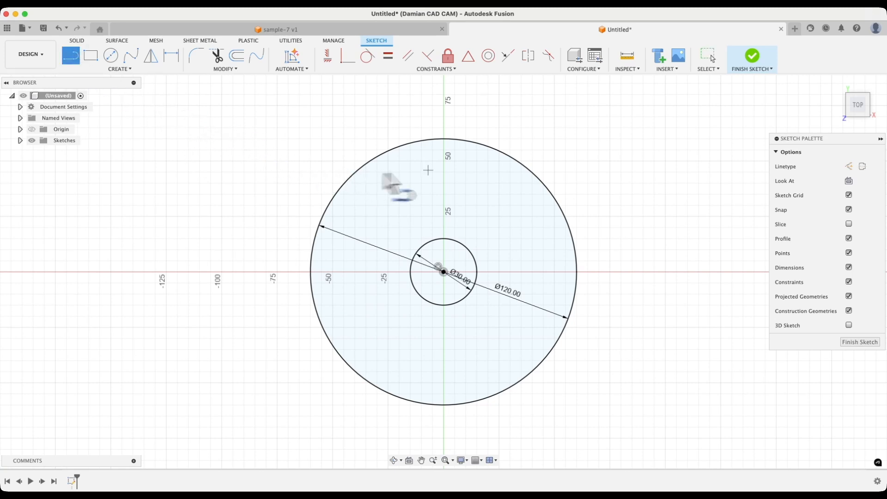
left_click(533, 172)
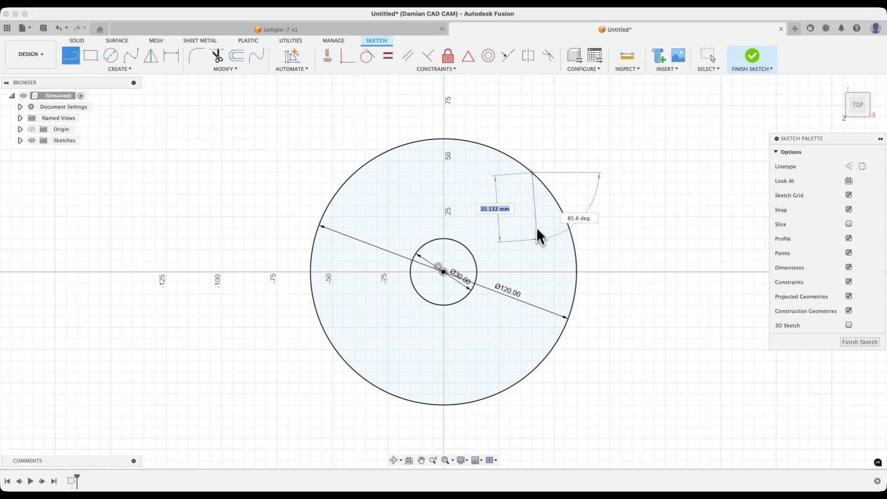
left_click(533, 370)
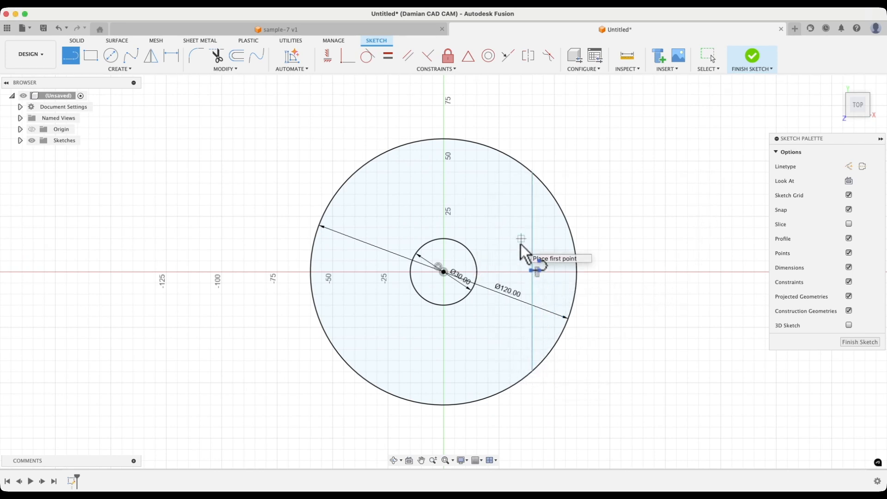
left_click(355, 173)
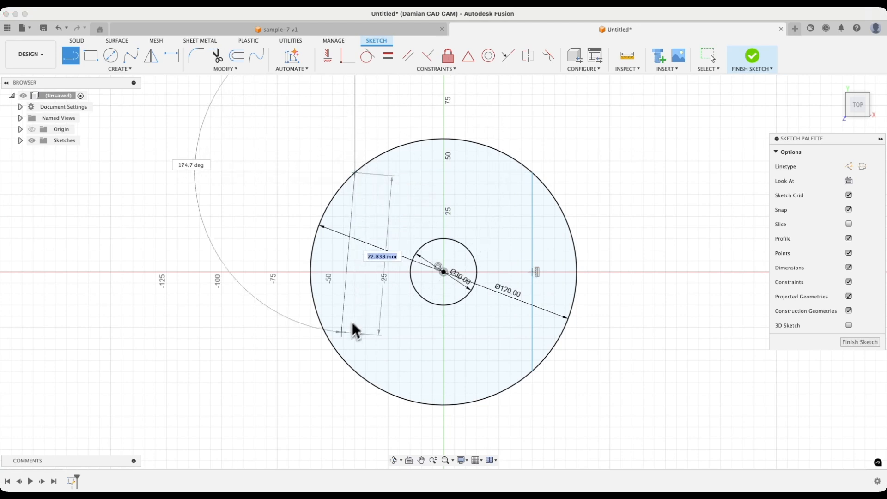
double_click(340, 354)
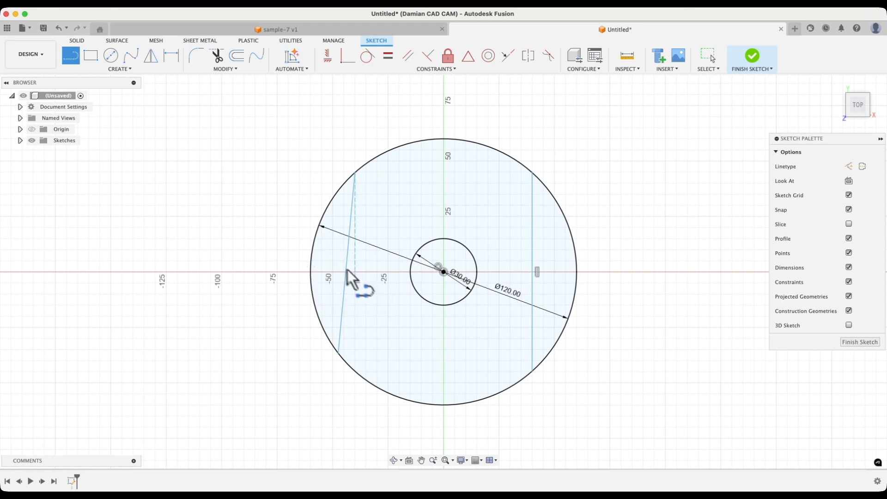
- Draw a vertical line from the top to the bottom of the outer circle through its centre and make it a construction line
left_click(444, 139)
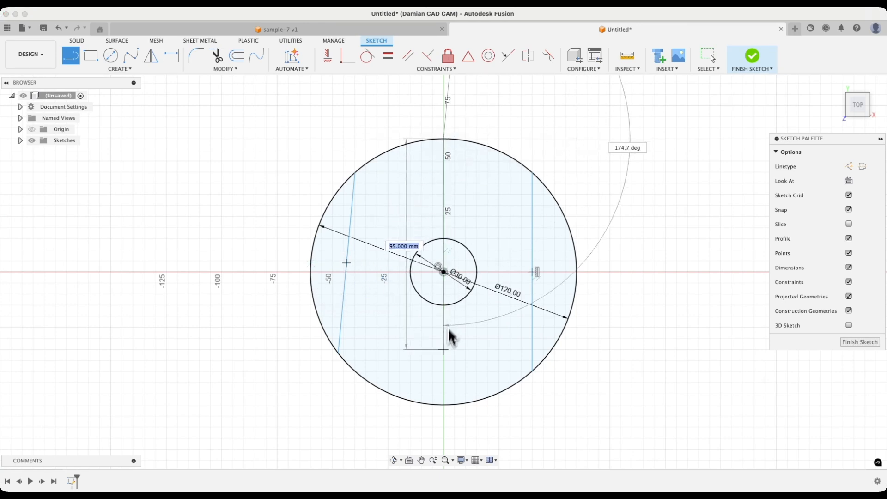
double_click(444, 405)
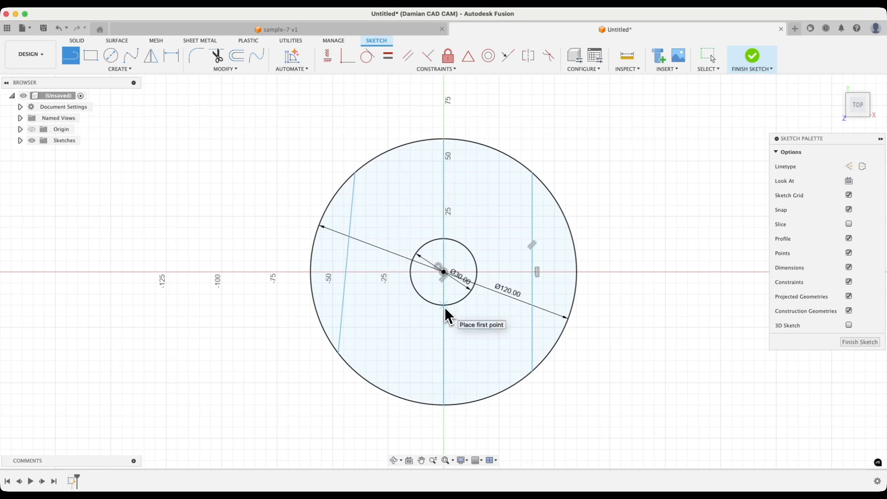
key("Escape")
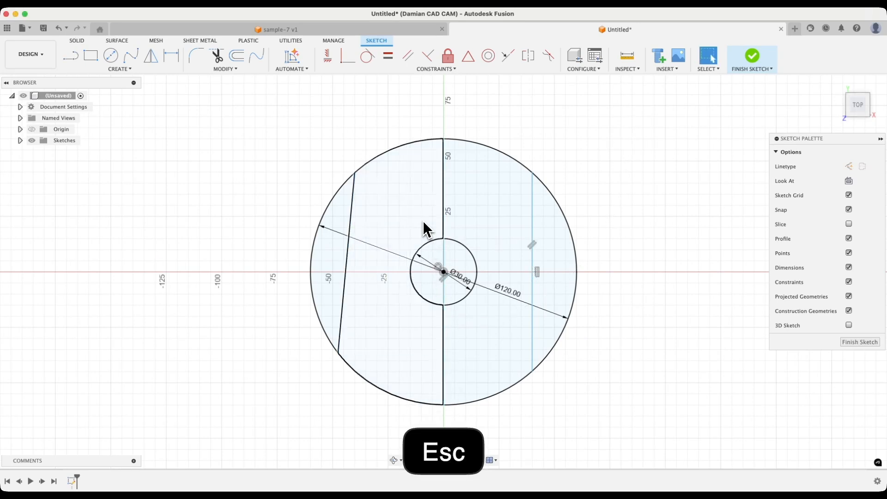
left_click(447, 171)
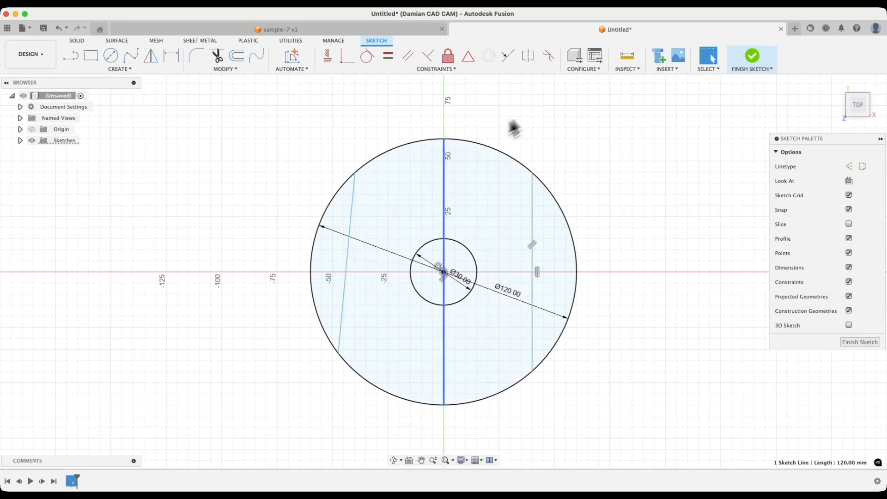
left_click(850, 168)
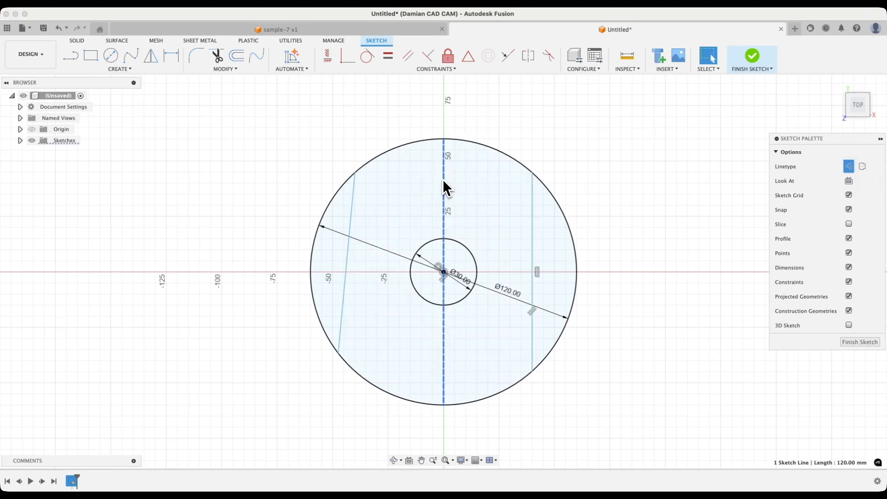
left_click(532, 253)
key("Escape")
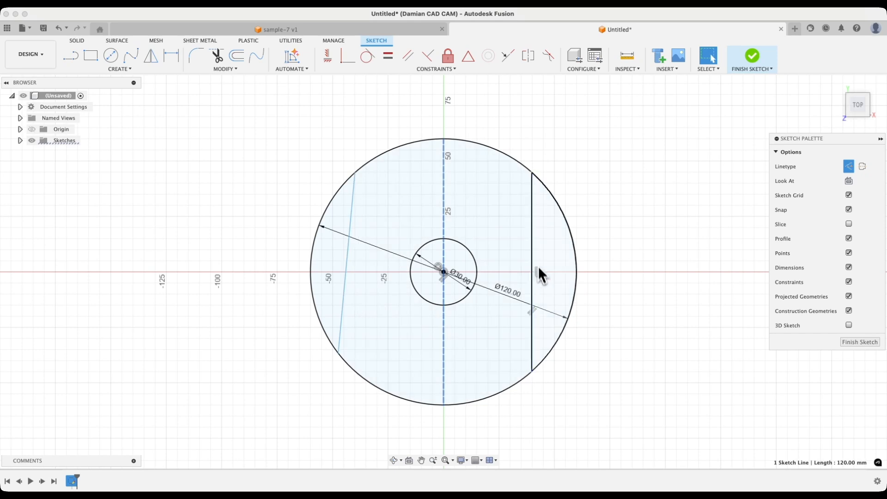
- Delete the right chord's vertical constraint and move its lower endpoint along the outer circle so the chord tilts
left_click(539, 275)
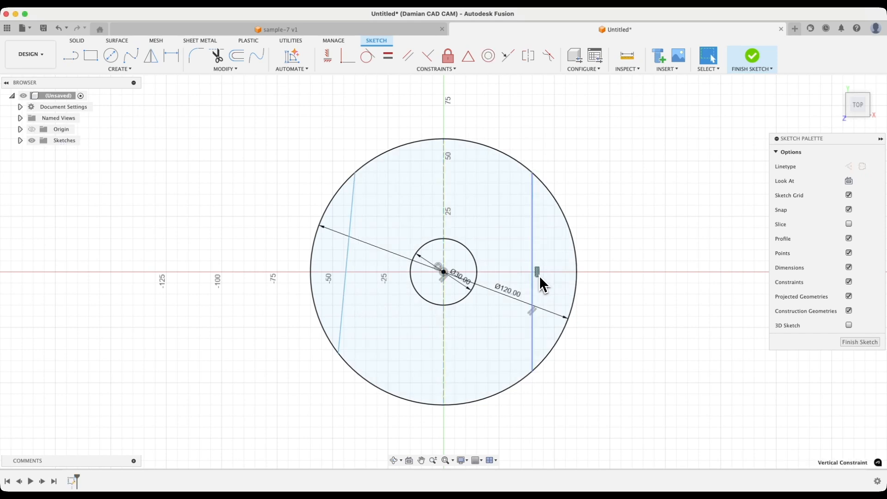
key("BackSpace")
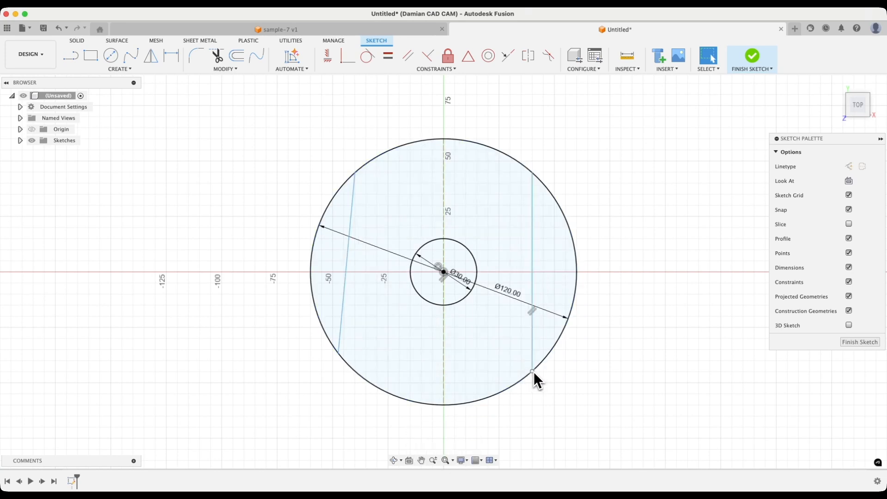
left_click_drag(532, 372, 545, 365)
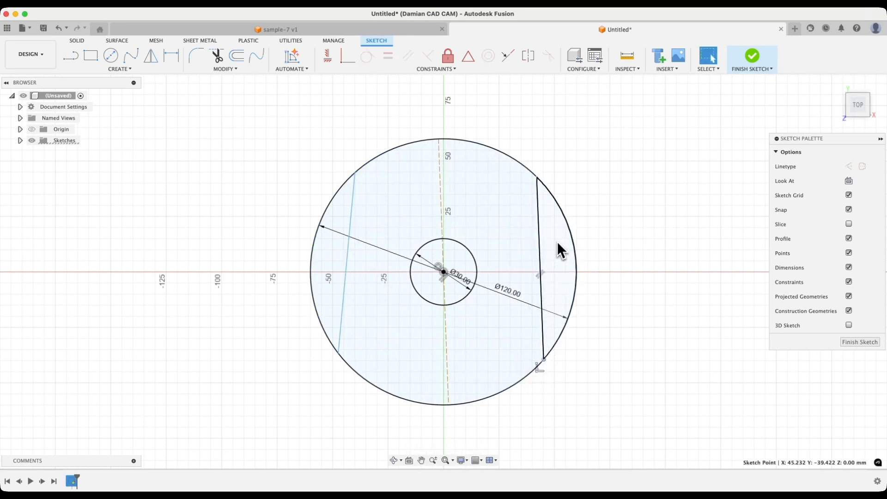
- Apply a vertical constraint to the tilted right chord
left_click(540, 207)
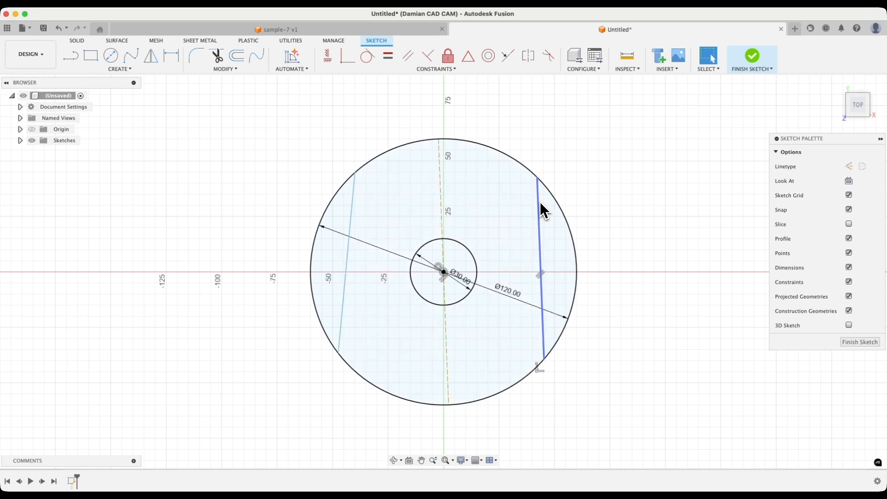
left_click(354, 191)
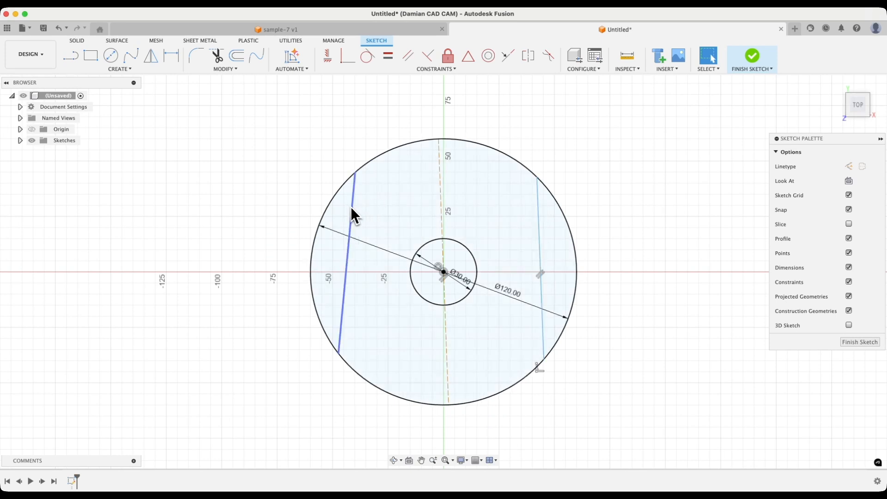
left_click(327, 61)
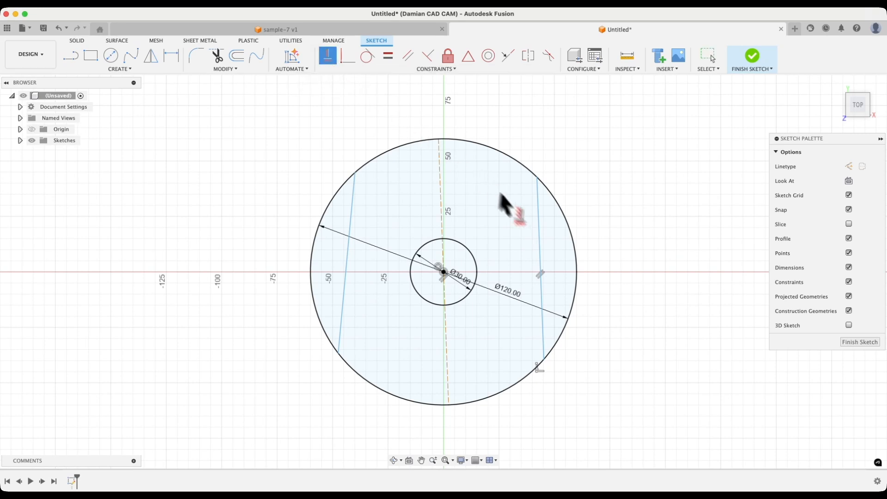
left_click(539, 221)
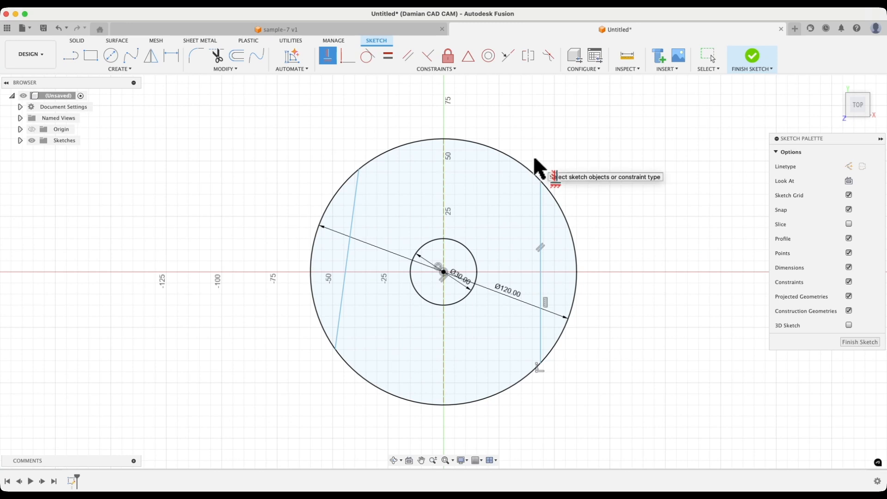
key("Escape")
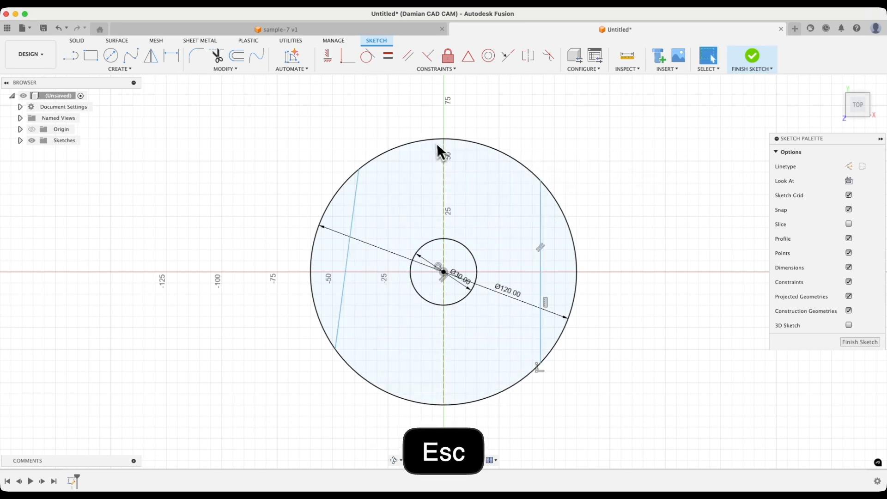
- Make the left and right chords symmetric about the vertical construction line
left_click(528, 59)
left_click(540, 204)
left_click(354, 214)
left_click(444, 192)
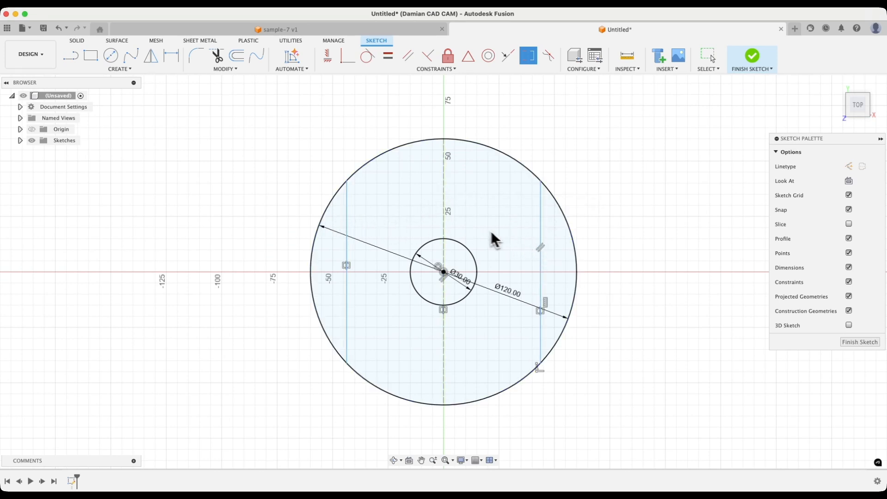
key("Escape")
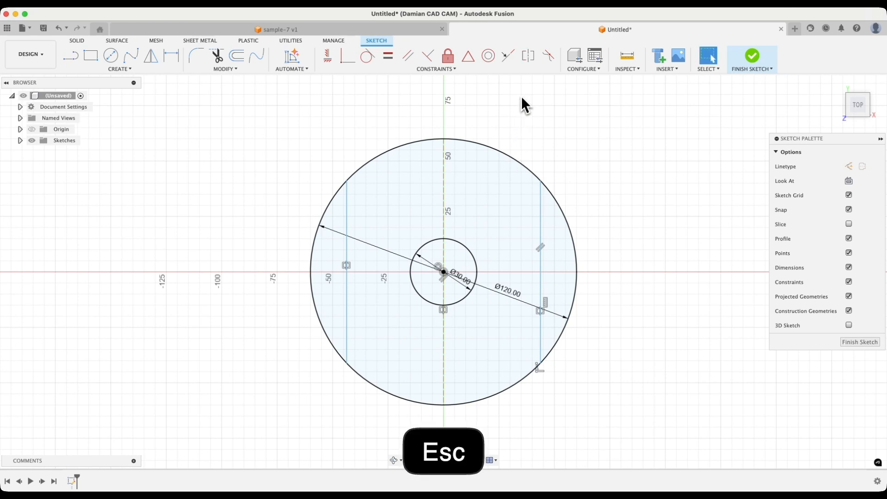
- Move the lower end of the right chord inward along the outer circle
key("super+z")
key("super+z")
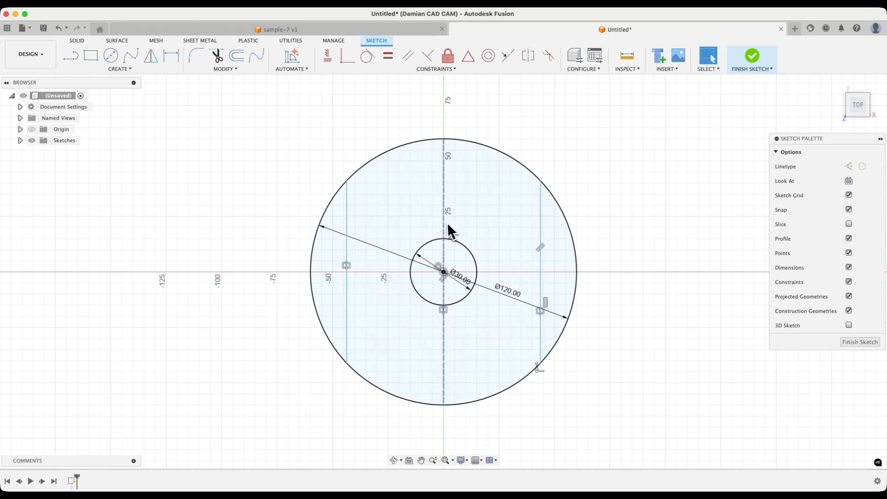
left_click(540, 349)
left_click_drag(542, 365, 523, 380)
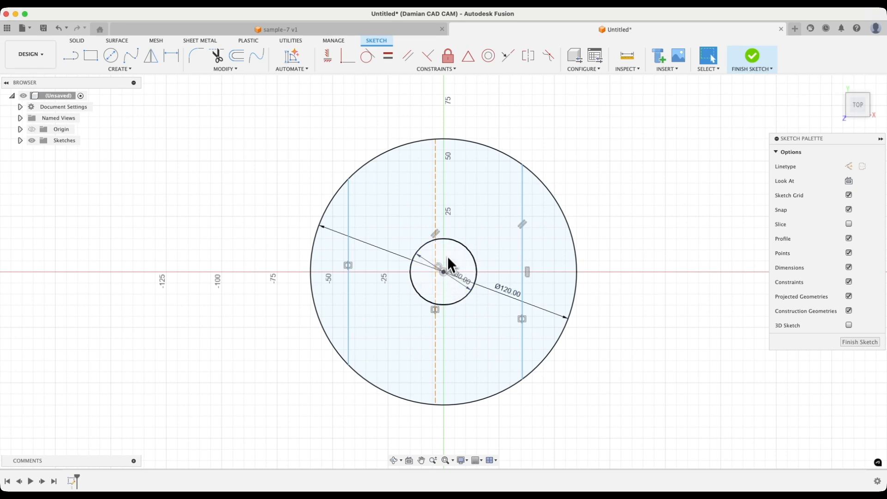
- Apply a coincident constraint between the vertical construction line and the circles' center point at the origin
left_click(445, 239)
left_click(445, 273)
left_click(348, 57)
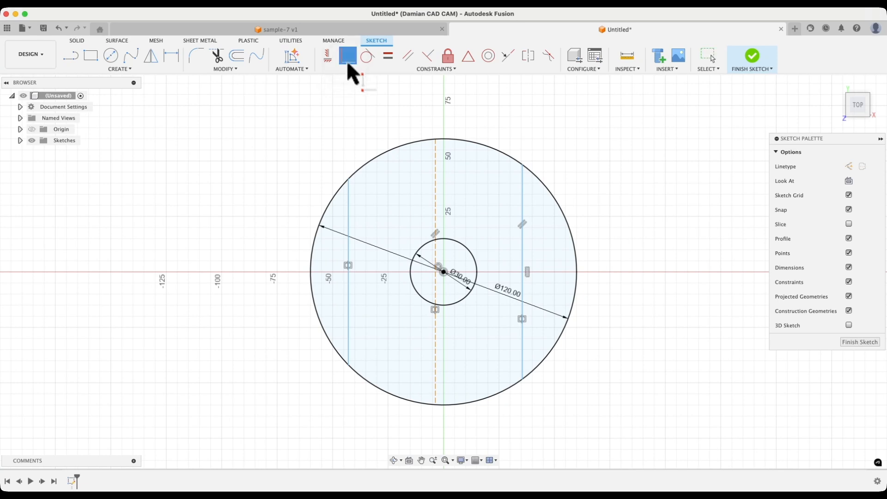
left_click(435, 205)
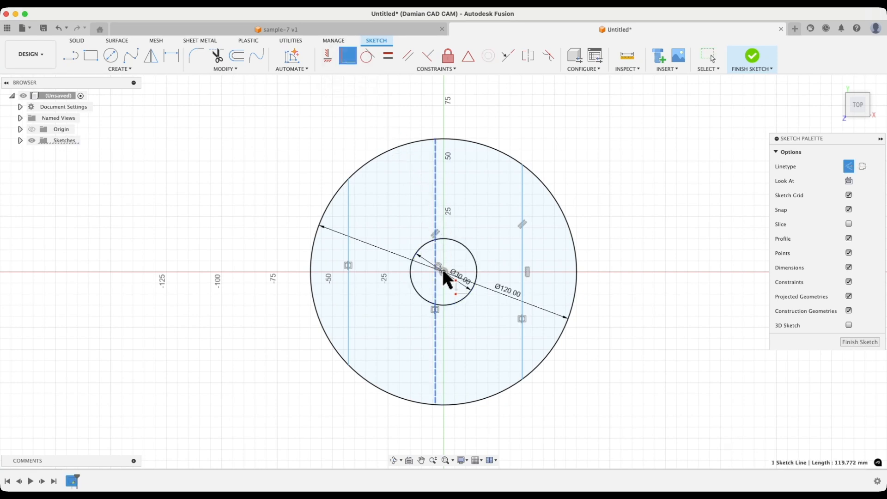
left_click(443, 272)
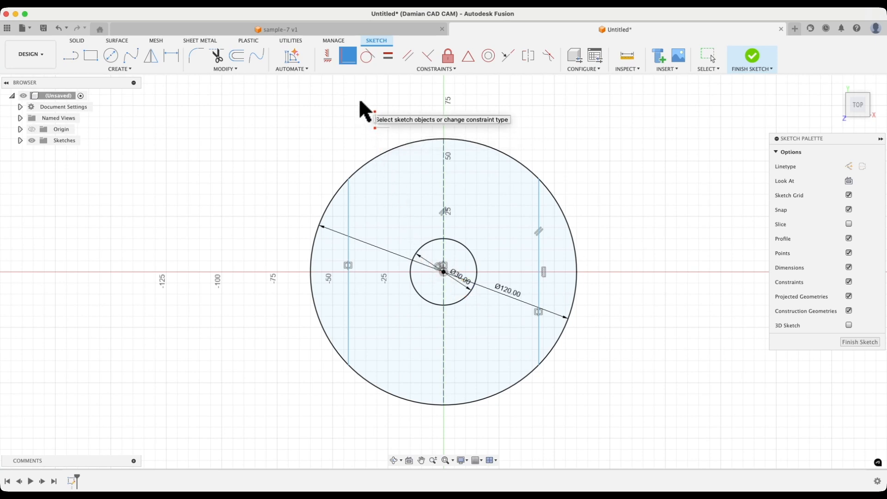
key("Escape")
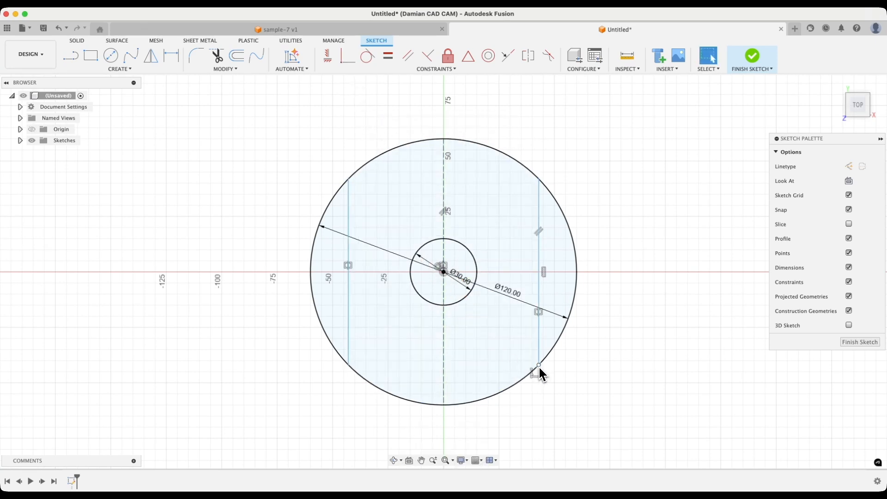
- Dimension the distance between the left and right chords as 80 mm and finish the sketch
left_click_drag(539, 366, 507, 389)
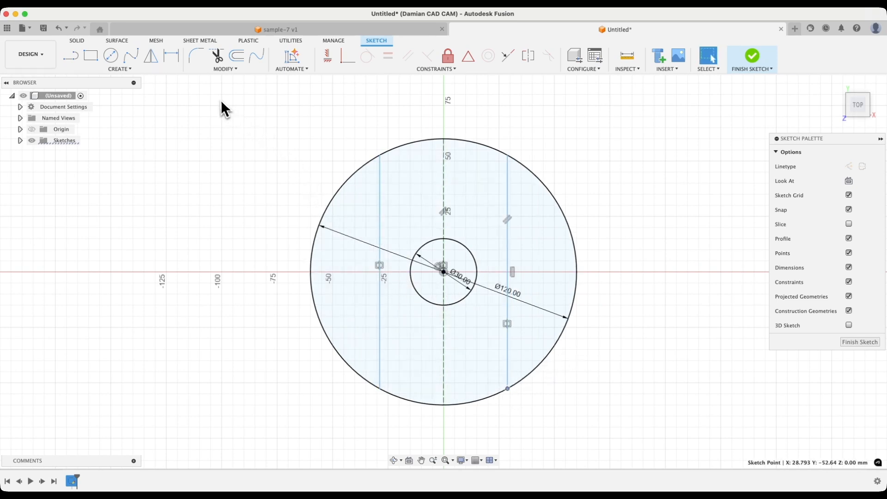
left_click(171, 56)
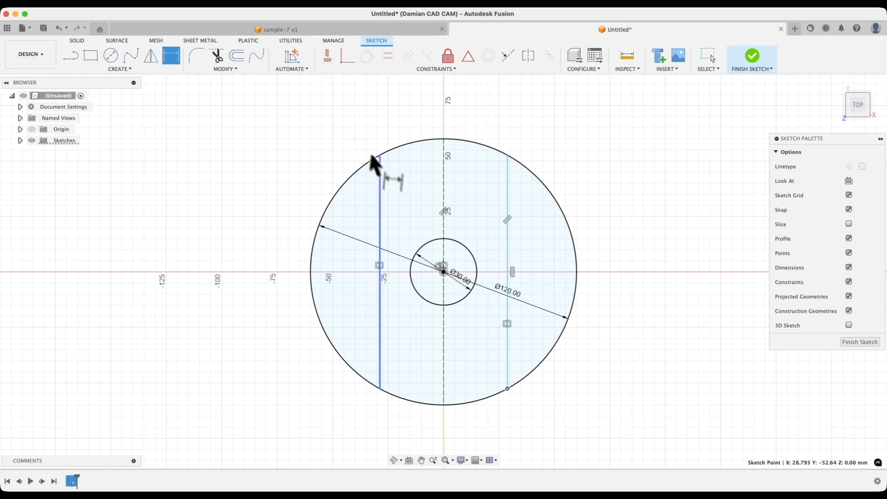
left_click(380, 184)
left_click(509, 199)
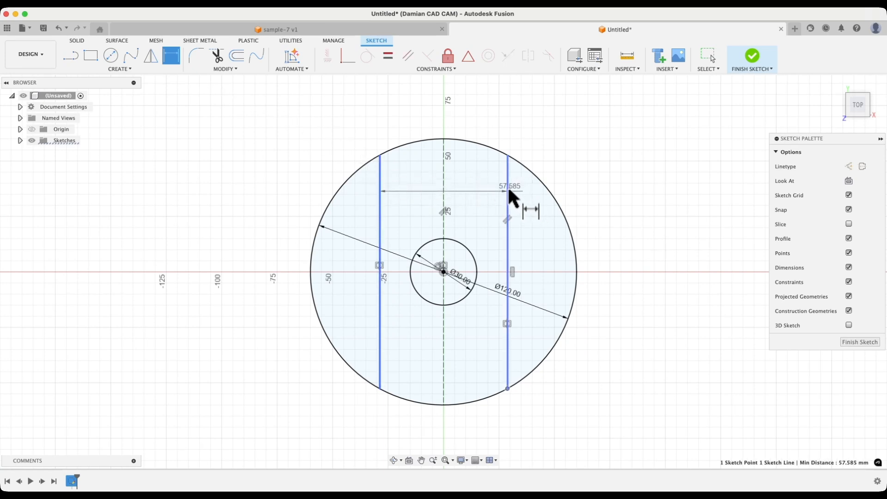
left_click(447, 418)
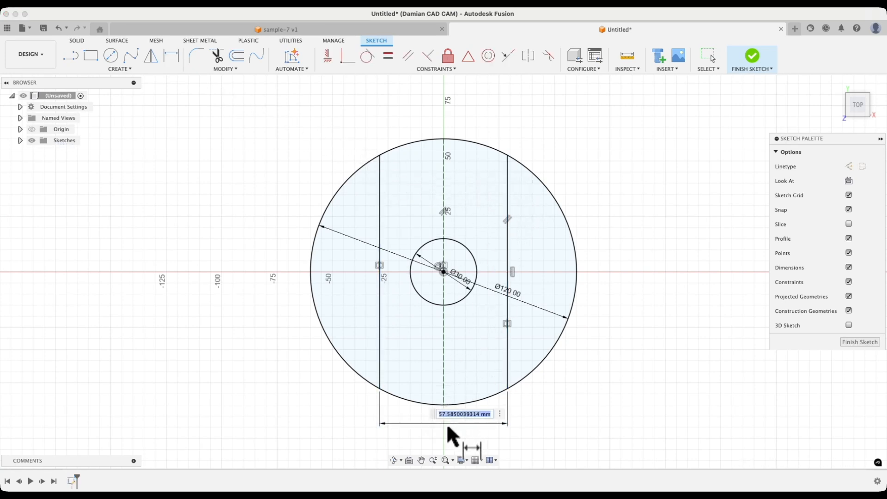
type("80")
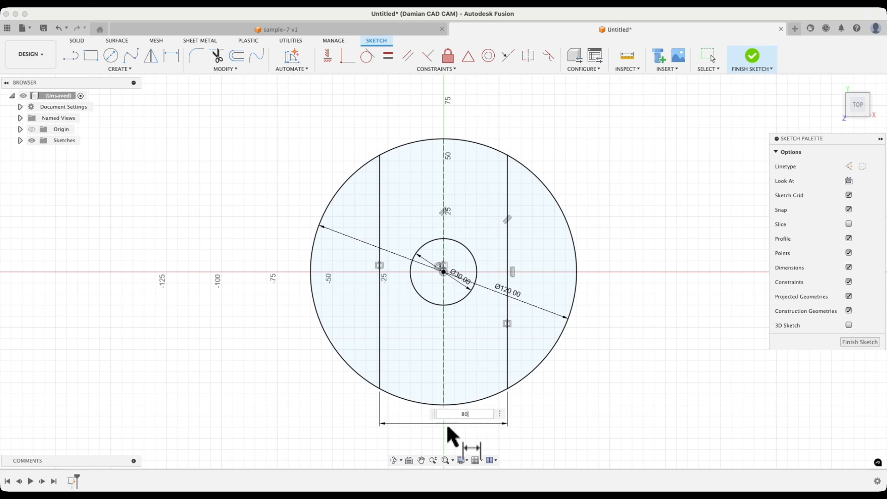
key("Return")
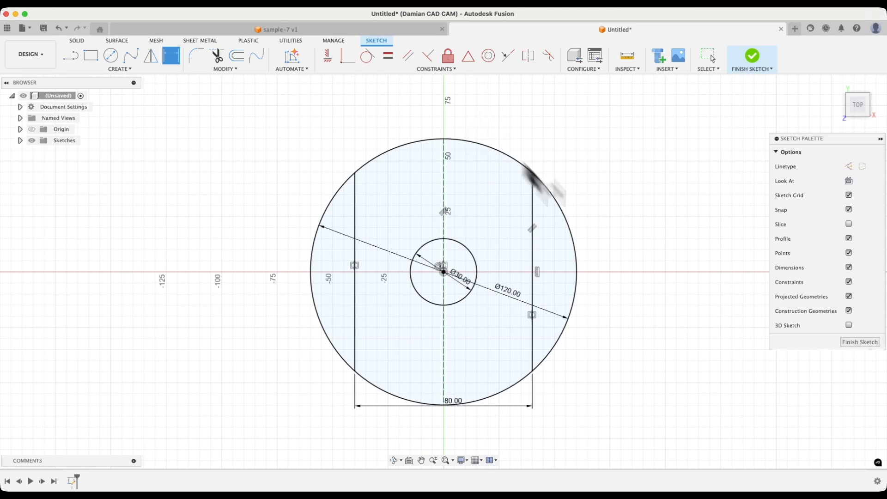
left_click(860, 342)
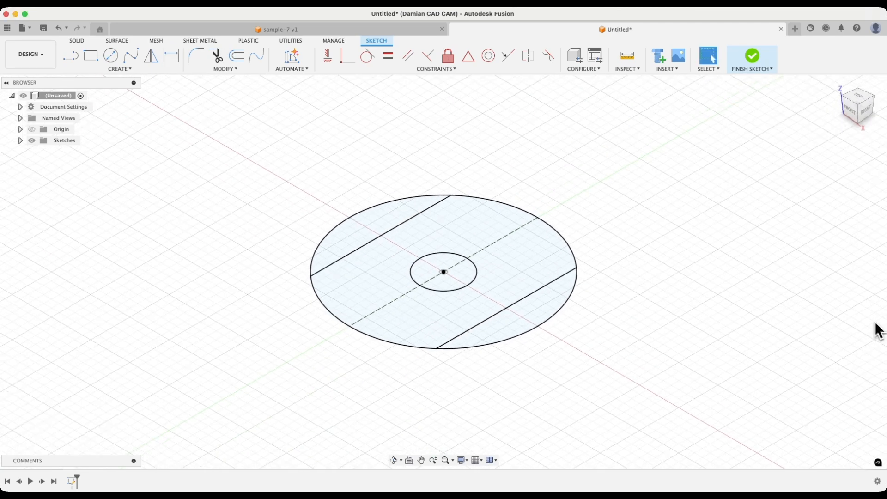
- Extrude the profile between the two chords, excluding the center hole, 10 mm upward as a new body
left_click(474, 233)
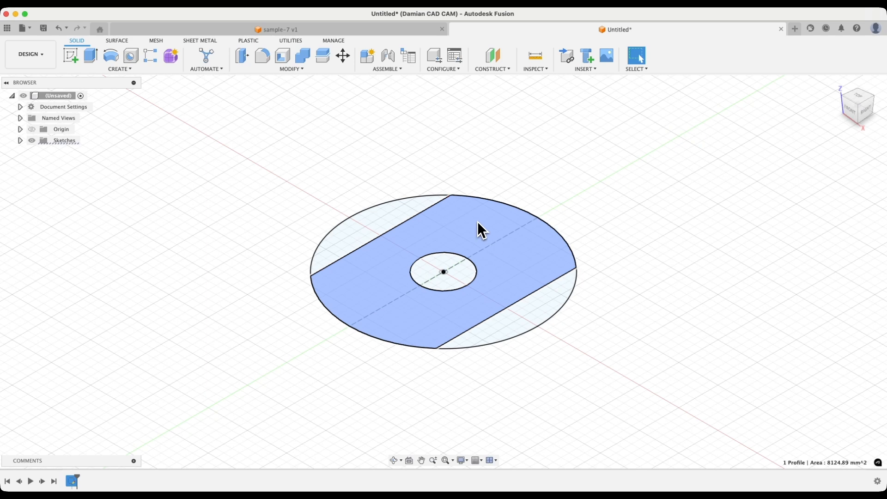
key("e")
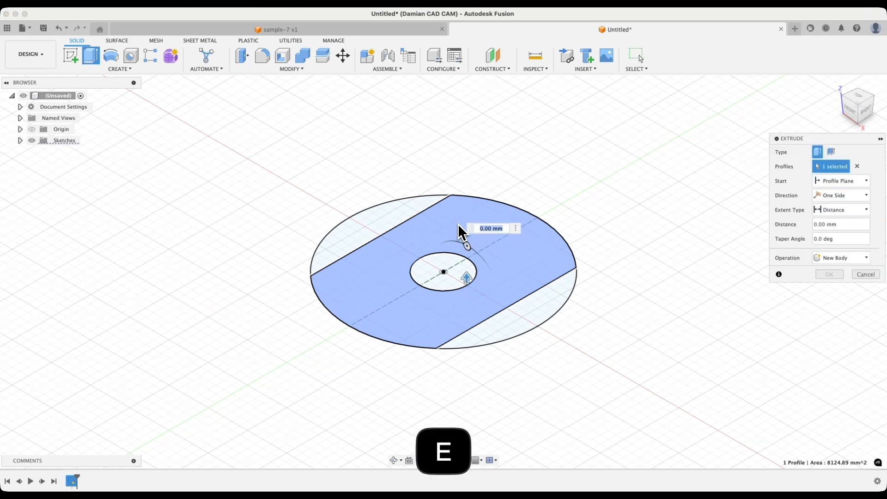
type("10")
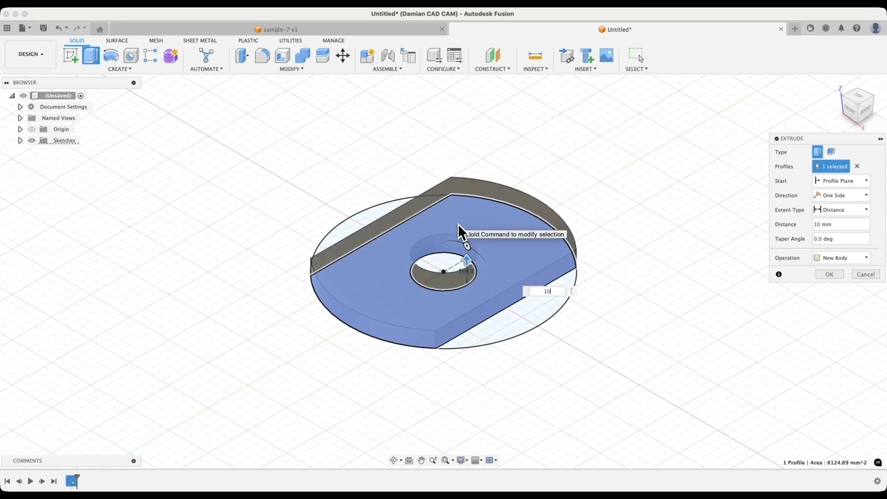
key("Return")
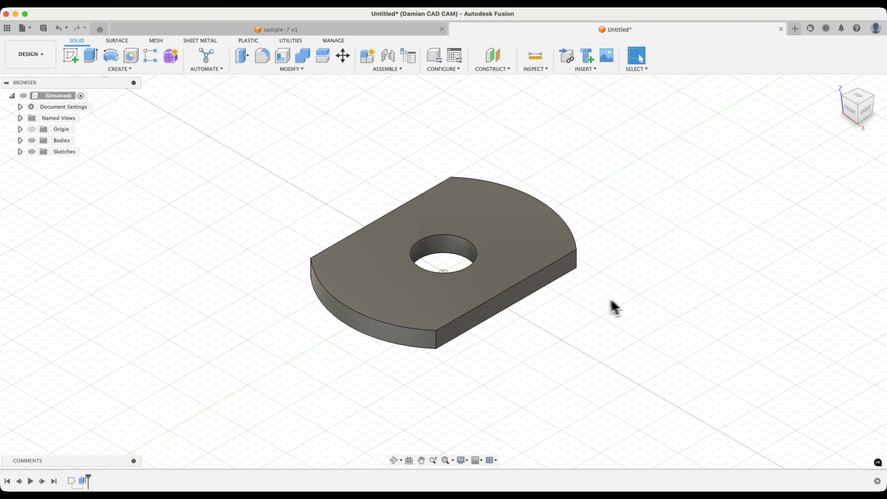
- Start a sketch on the plate's flat side face and draw a 20 mm diameter circle above the plate on the vertical axis
left_click(521, 305)
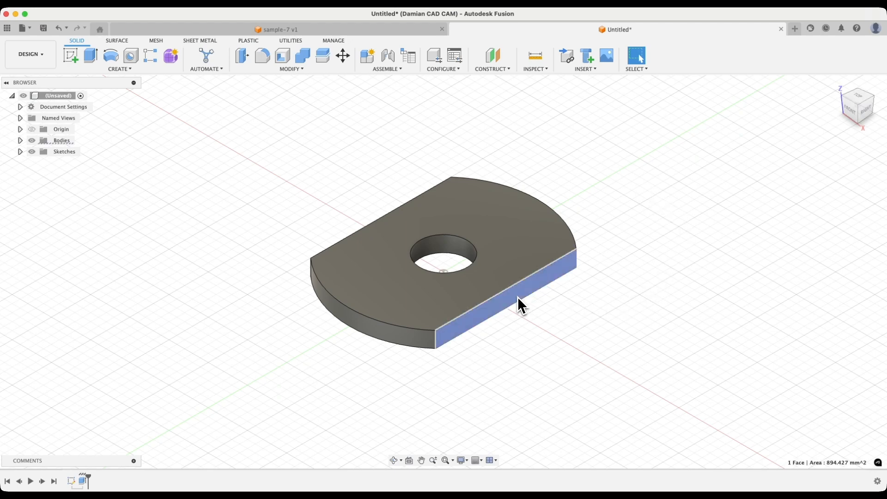
left_click(70, 57)
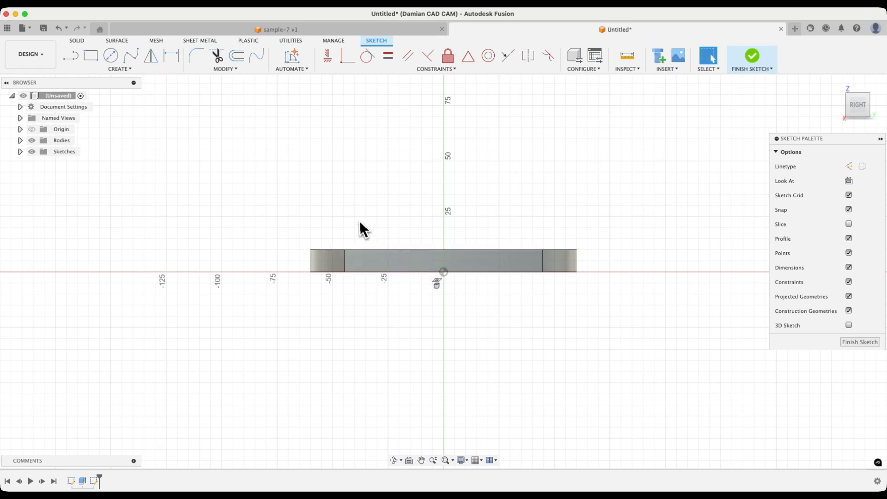
key("Escape")
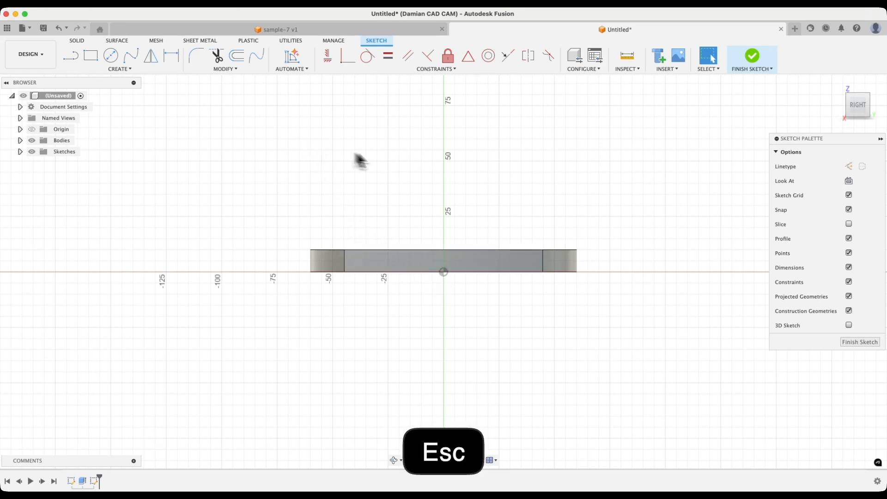
left_click(112, 57)
left_click(443, 150)
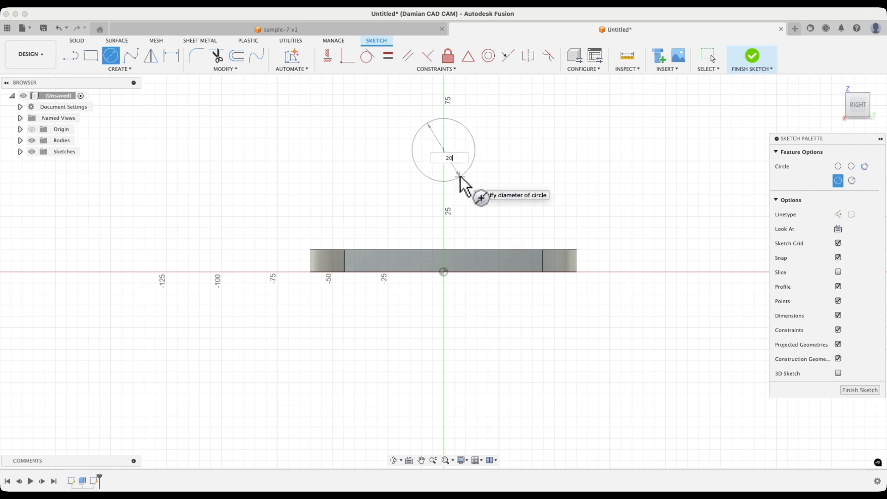
type("20")
key("Return")
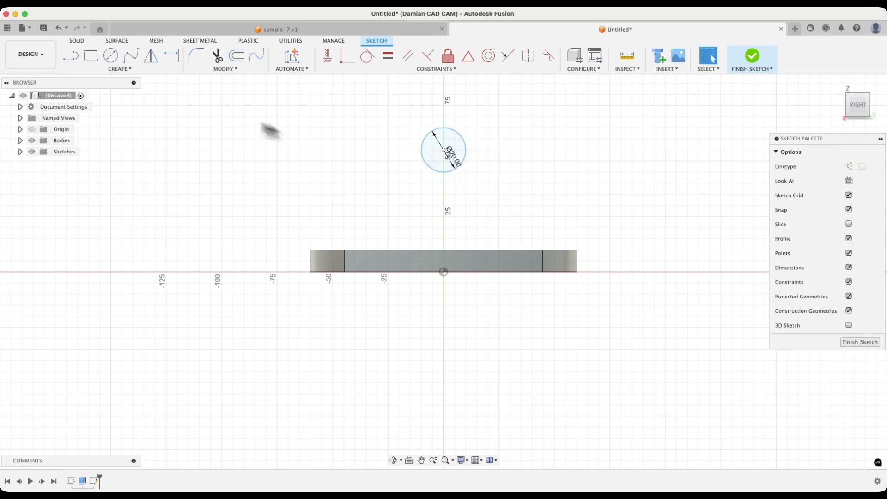
- Draw a concentric 30 mm diameter circle around the 20 mm circle
left_click(110, 56)
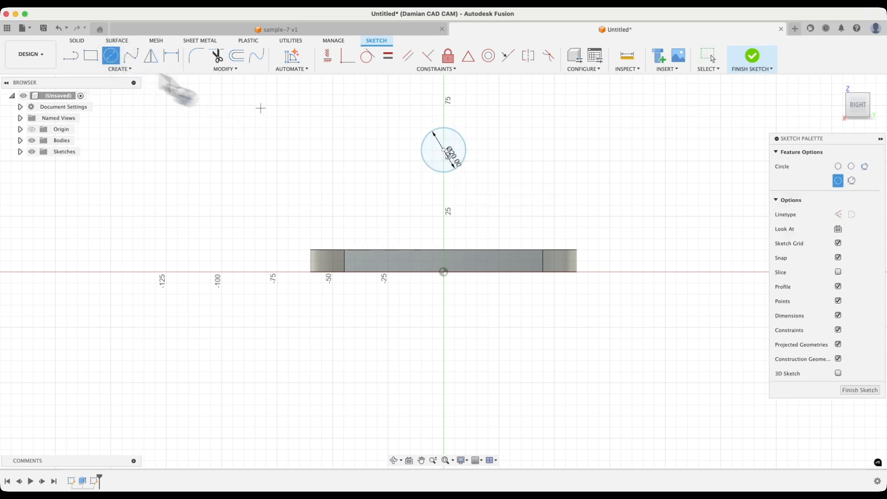
left_click(444, 150)
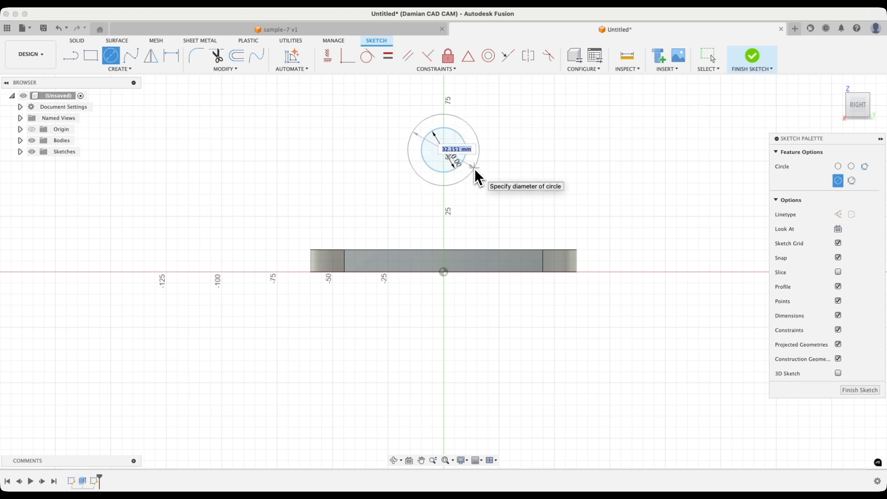
type("30")
key("Return")
key("Escape")
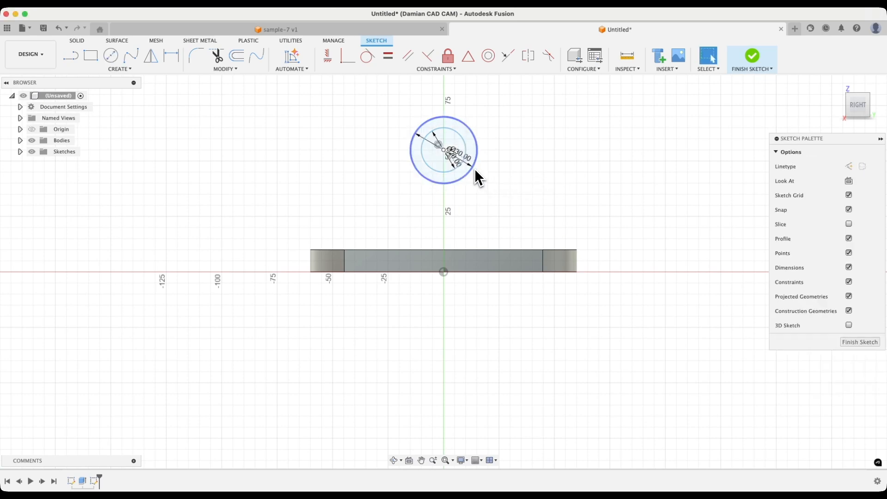
- Move the circles' shared center slightly off the axis and constrain it vertically to the origin
mouse_move(444, 152)
left_mouse_down()
mouse_move(435, 146)
mouse_move(451, 159)
mouse_move(436, 149)
left_mouse_up()
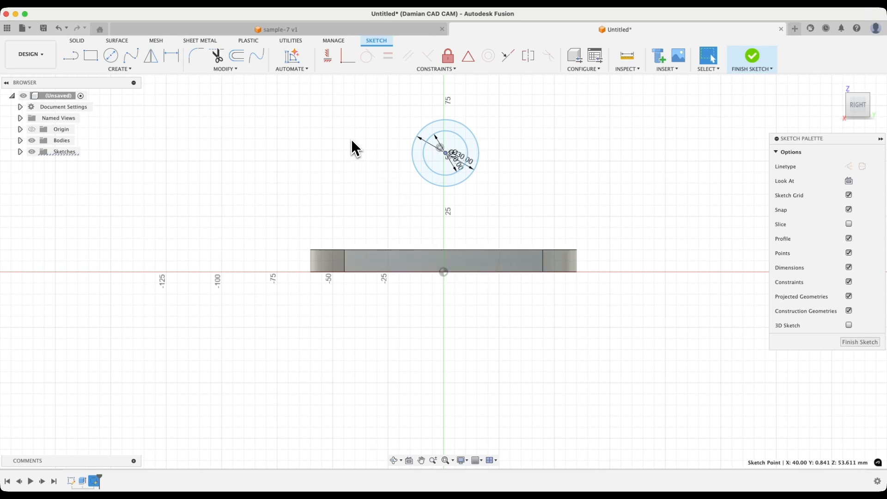
left_click(378, 142)
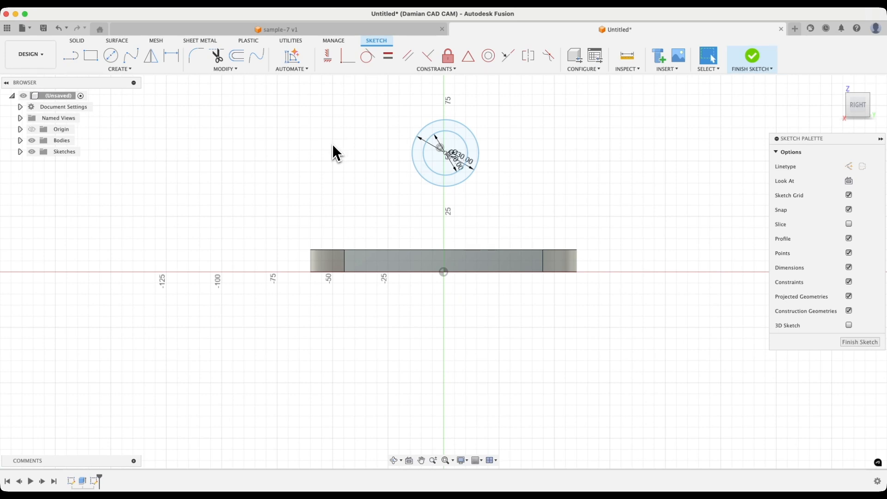
left_click(332, 61)
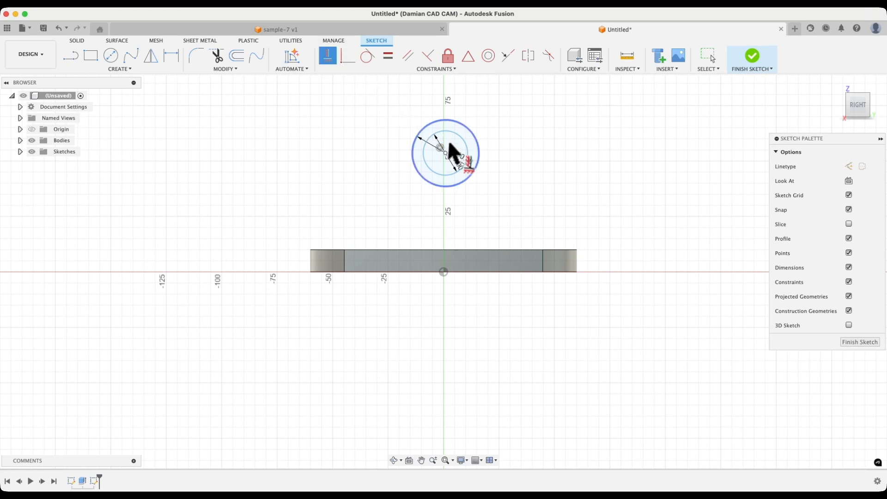
left_click(447, 154)
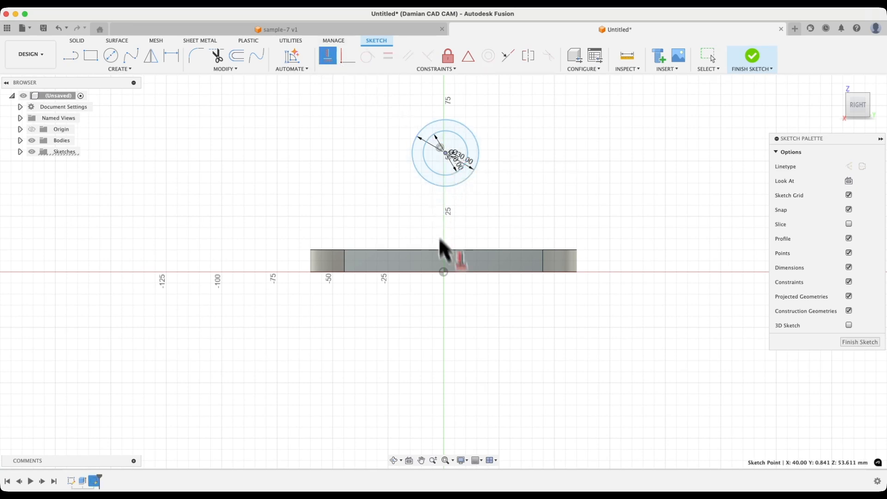
left_click(444, 272)
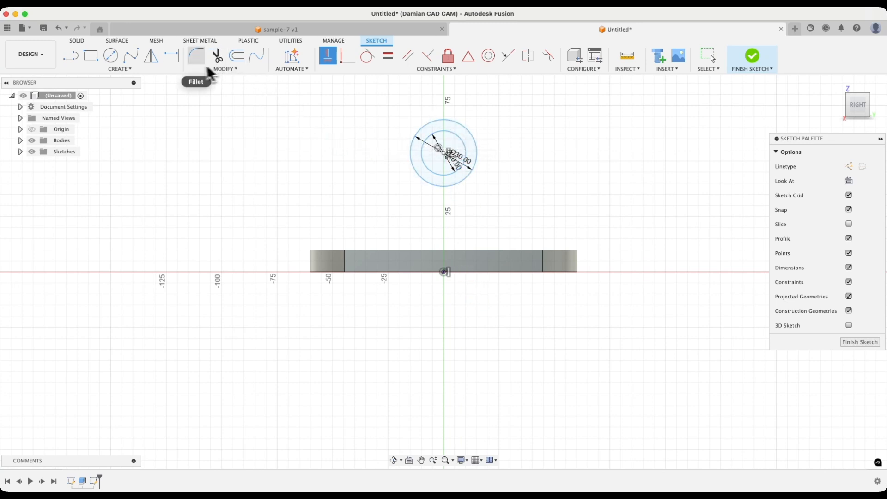
- Dimension the height of the circles' center above the origin as 90 mm
left_click(172, 57)
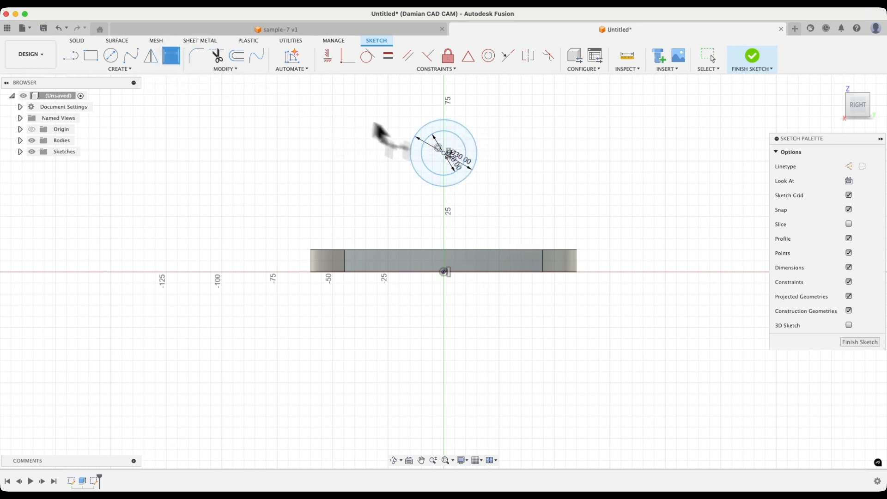
left_click(443, 153)
left_click(444, 271)
left_click(610, 223)
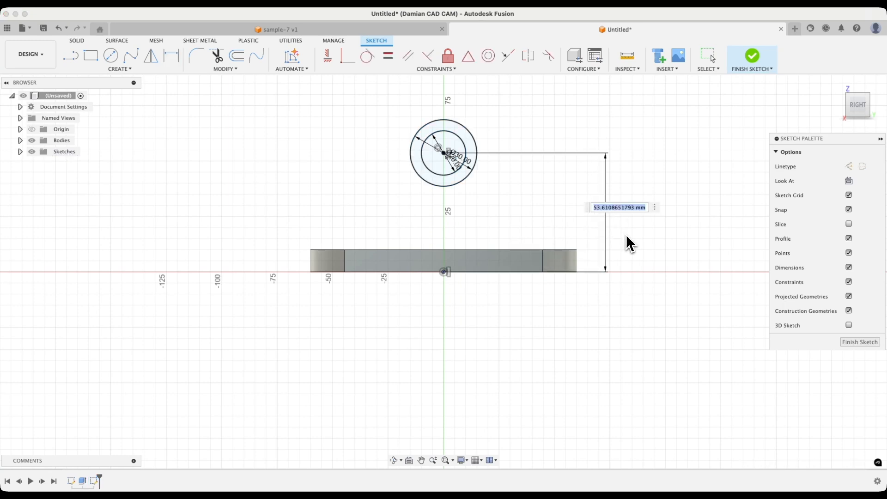
key("Return")
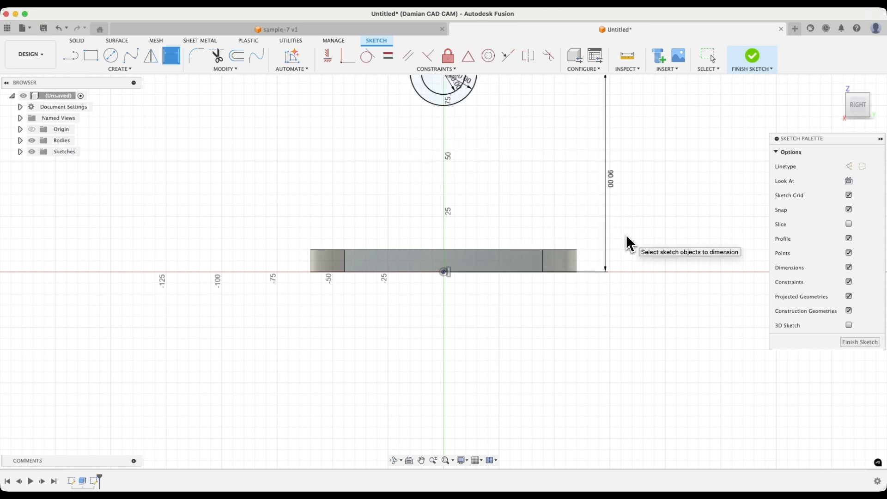
scroll(625, 244, "down", 3)
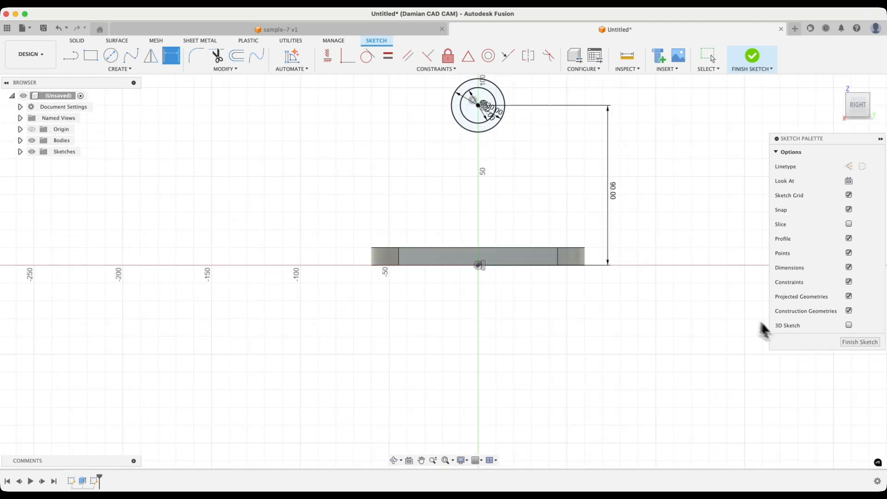
- Draw two slanted lines joining opposite sides of the 30 mm circle to the upper corners of the plate's flat side face
left_click(78, 65)
scroll(283, 188, "up", 2)
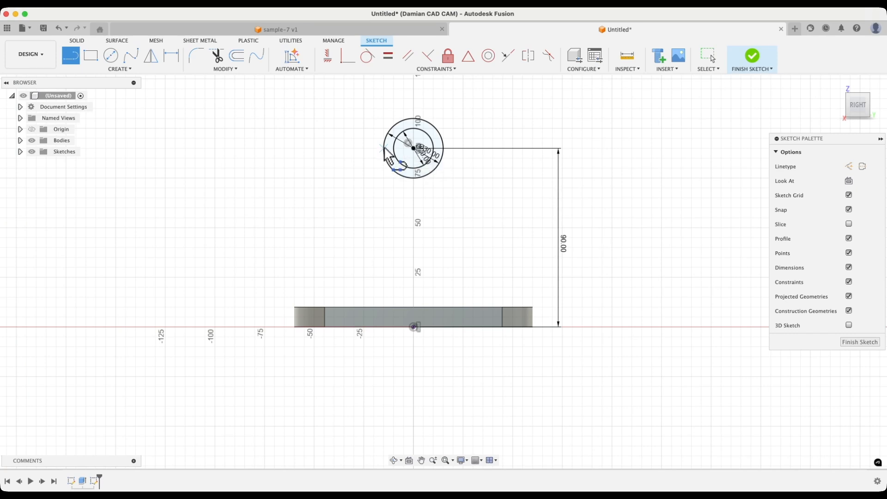
left_click(383, 149)
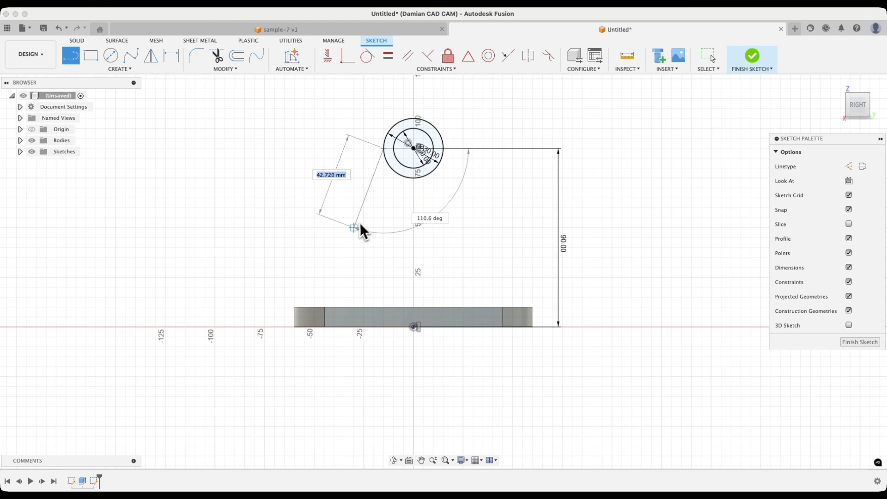
left_click(325, 307)
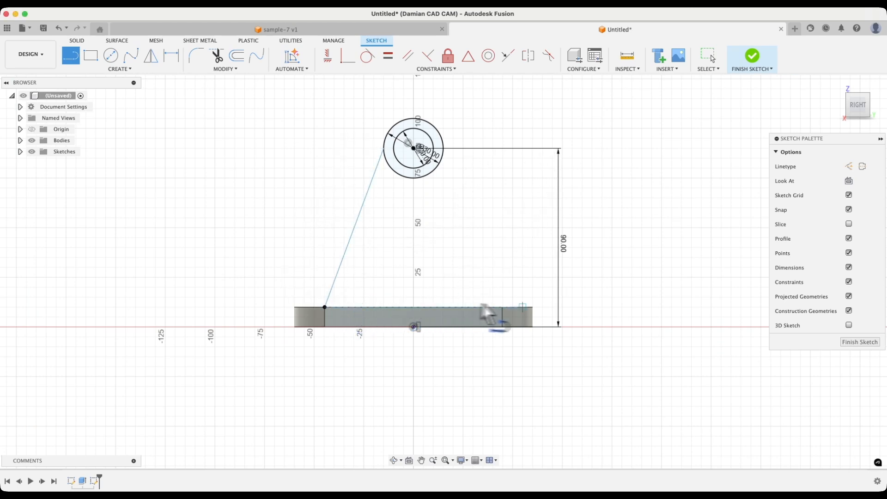
left_click(502, 307)
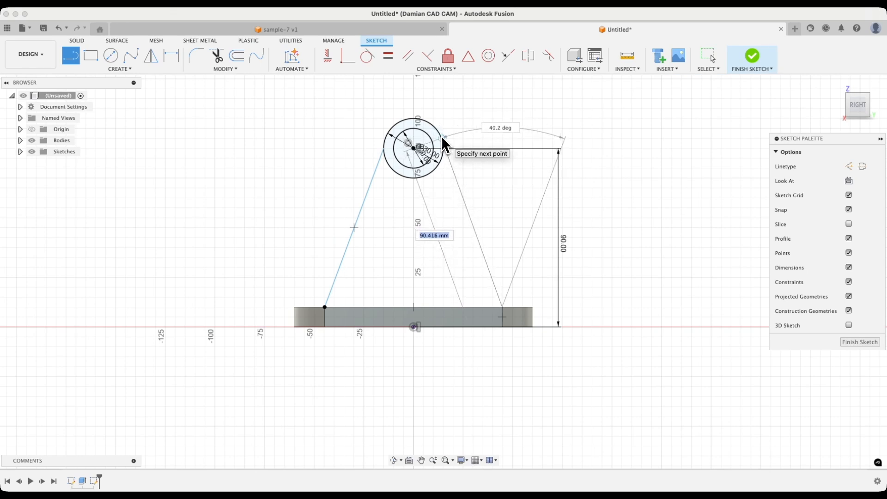
left_click(442, 138)
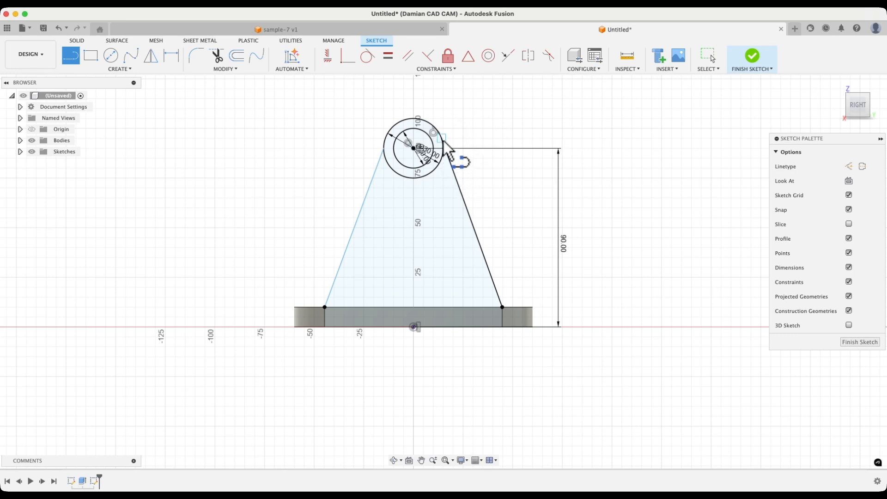
key("Escape")
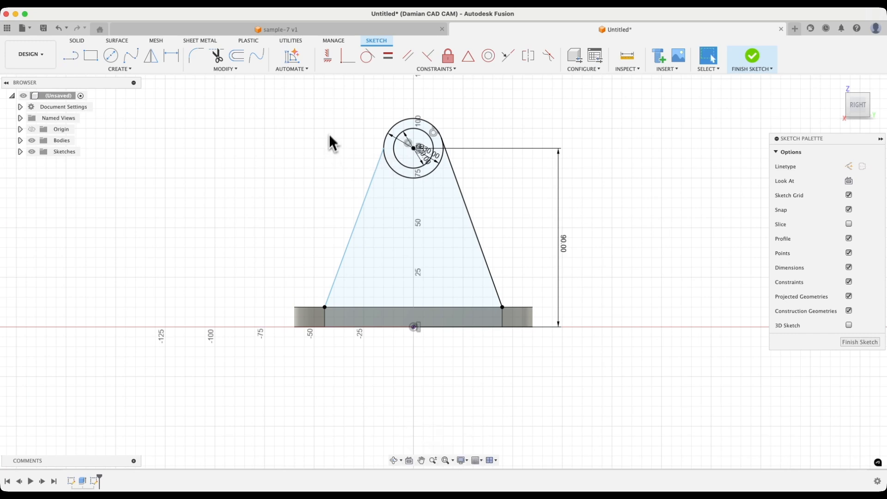
- Make the first slanted line tangent to the 30 mm circle and finish the lug sketch
left_click(367, 61)
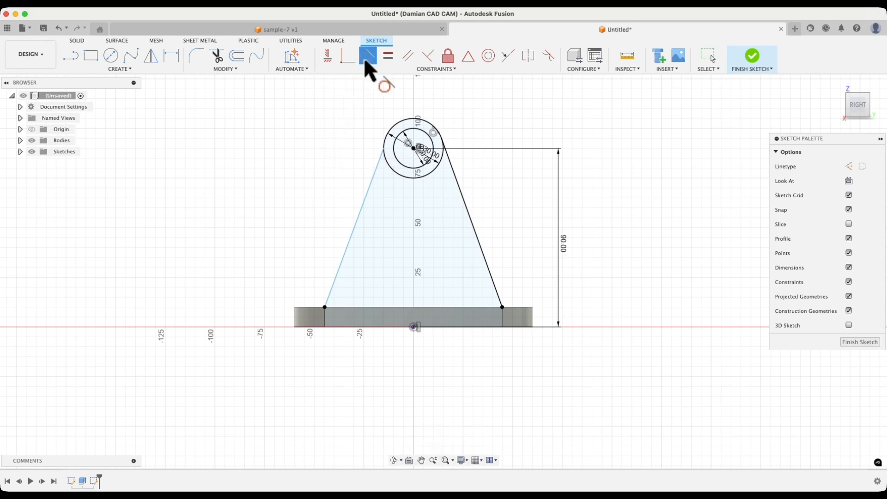
left_click(379, 159)
left_click(392, 135)
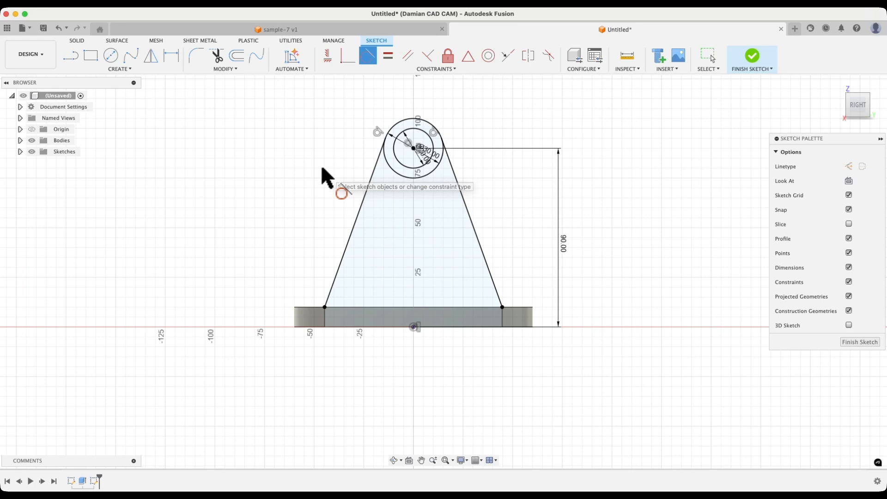
left_click(860, 343)
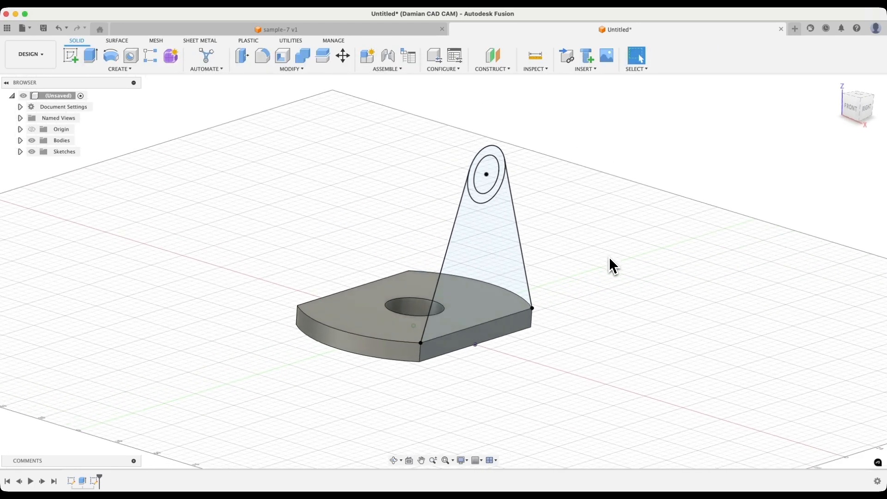
- Extrude the tapered lug profile and the ring around its hole by -10 mm over the plate, joined to the body
key("e")
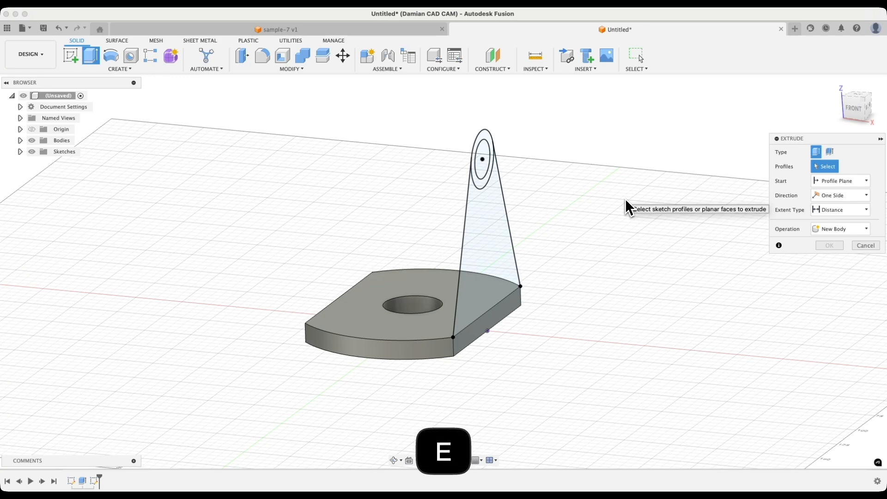
left_click(491, 223)
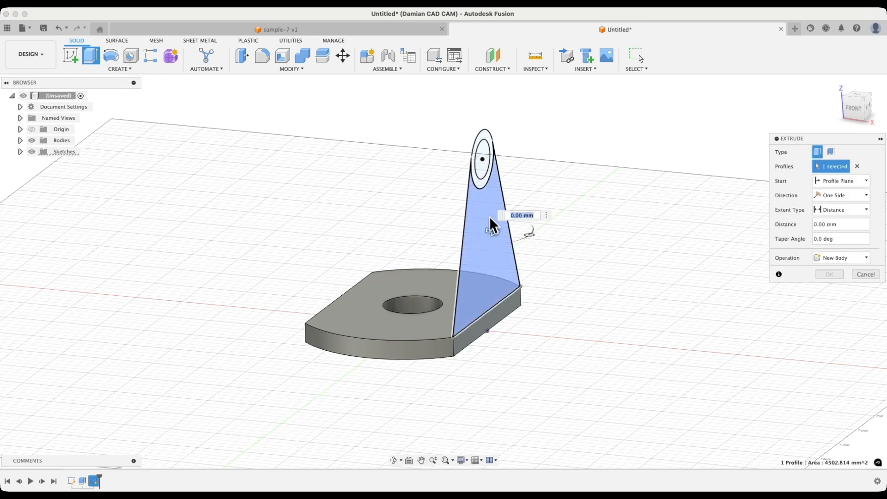
left_click(478, 186)
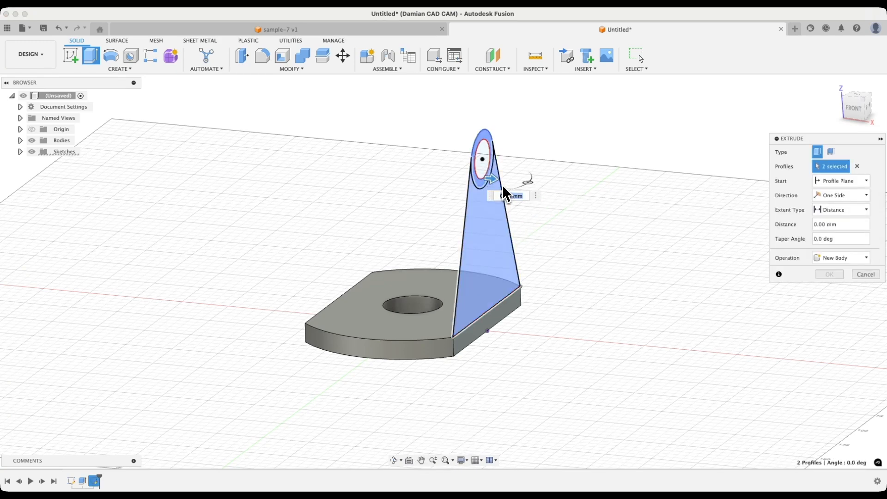
left_click_drag(492, 179, 480, 178)
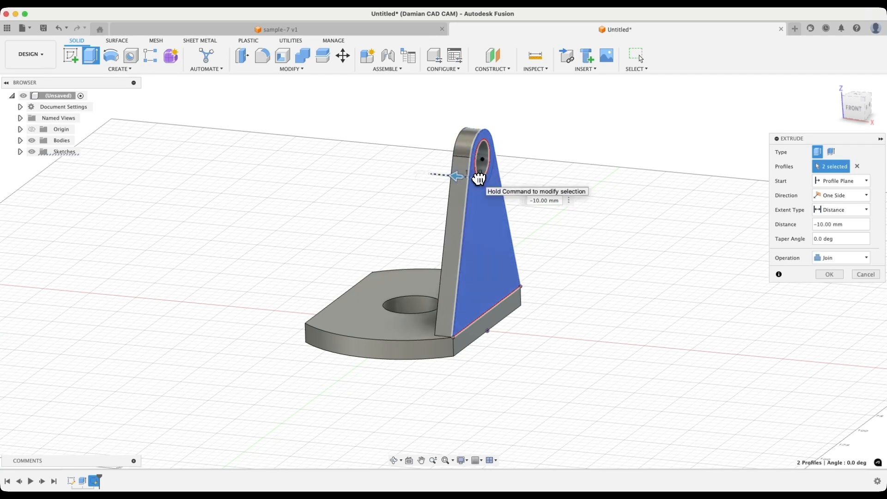
left_click(541, 201)
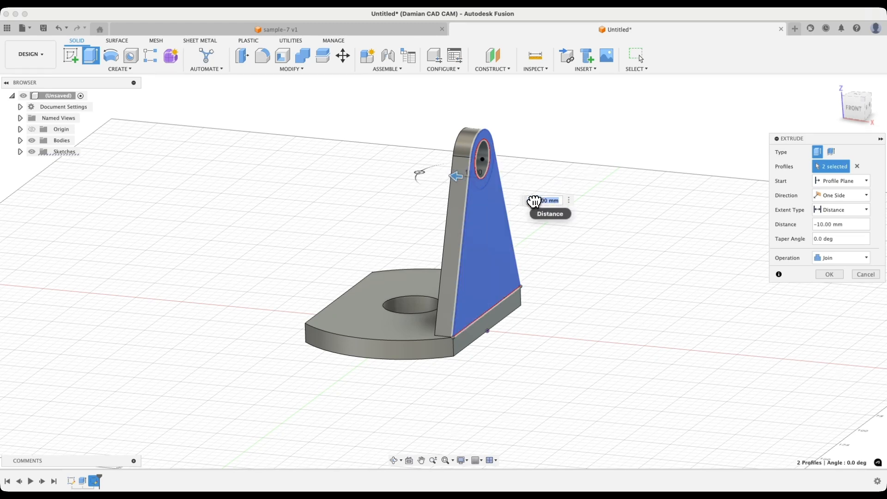
left_click(830, 274)
- Start a sketch on the lug's outer face and draw two circles centered on the hole, the larger about 33 mm in diameter
scroll(621, 268, "up", 2)
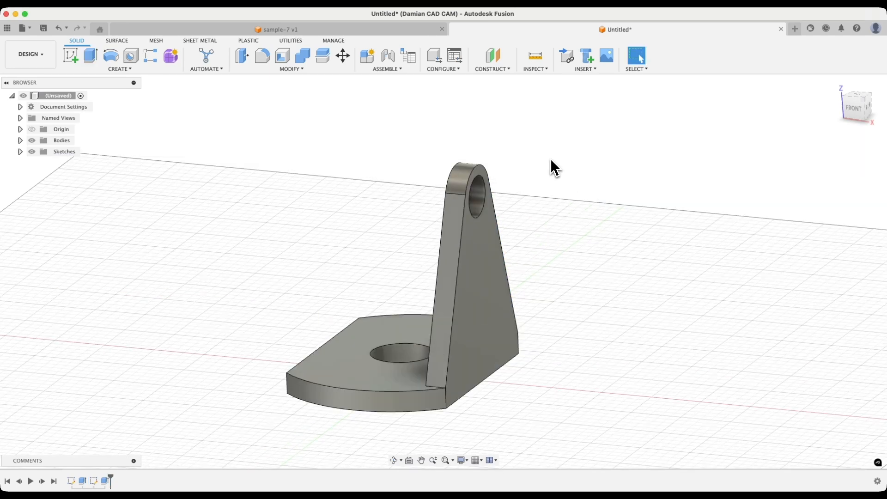
left_click(481, 236)
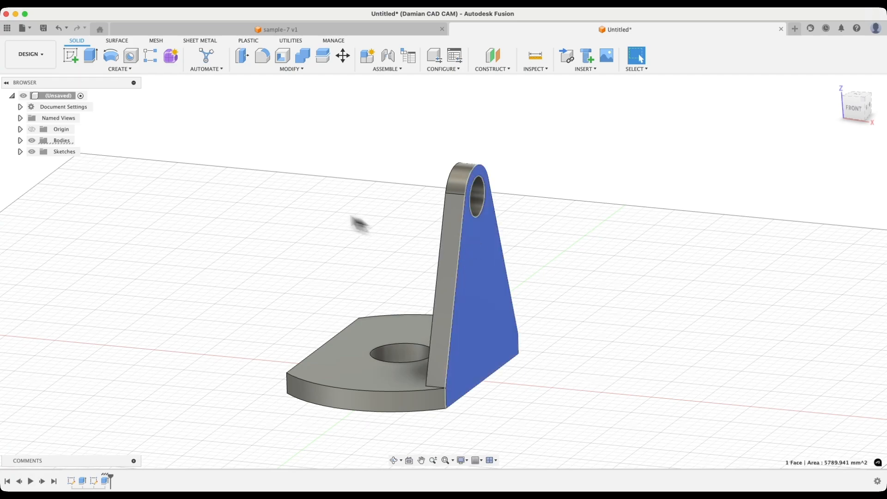
left_click(77, 66)
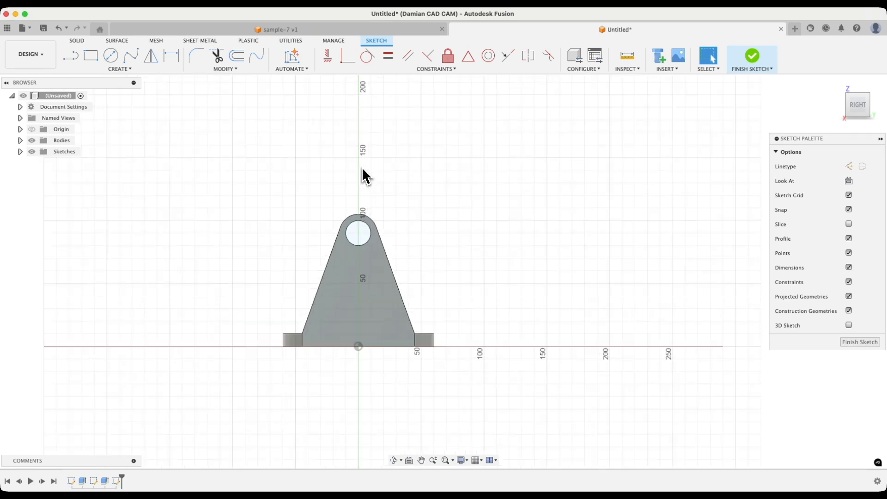
scroll(363, 174, "up", 3)
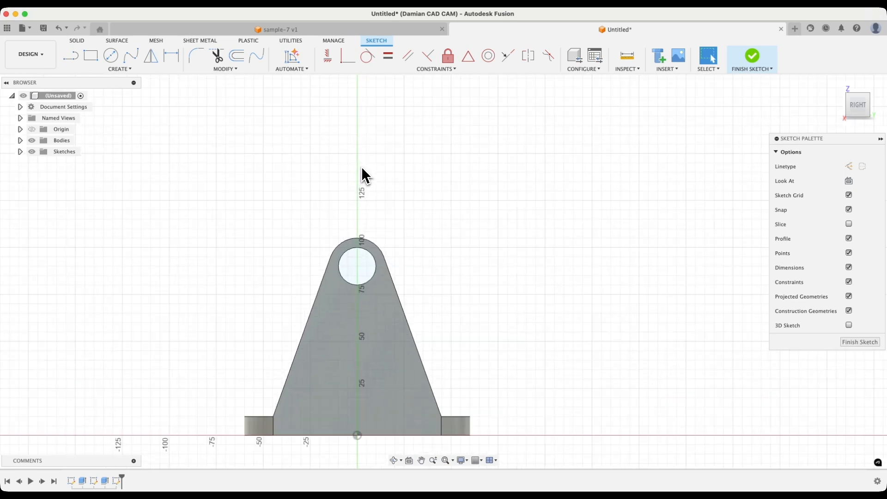
left_click(116, 65)
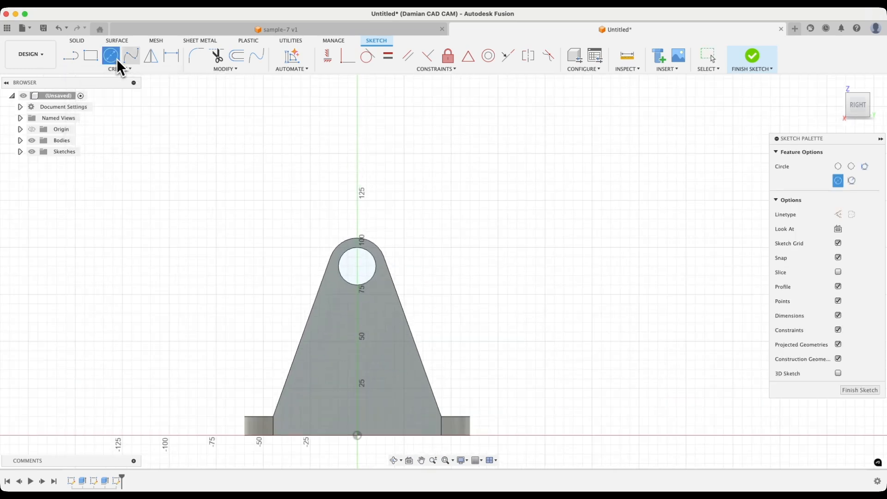
left_click(358, 266)
left_click(379, 284)
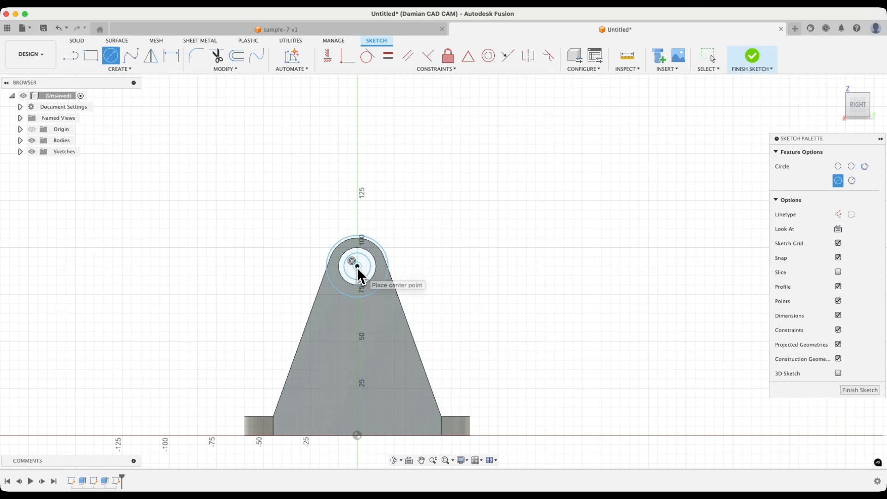
- Make the outer circle equal to the lug's rounded edge and the inner circle equal to the hole edge, then finish the sketch
left_click(388, 56)
scroll(337, 233, "down", 3)
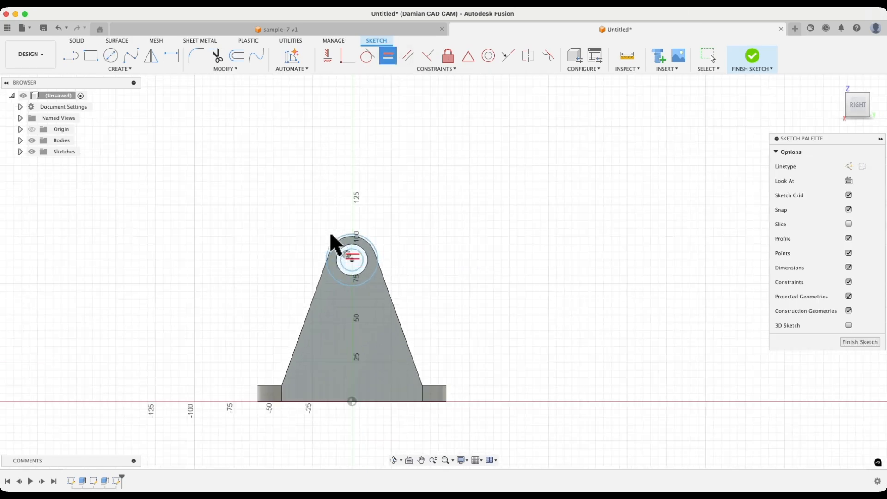
scroll(331, 235, "up", 3)
left_click(349, 252)
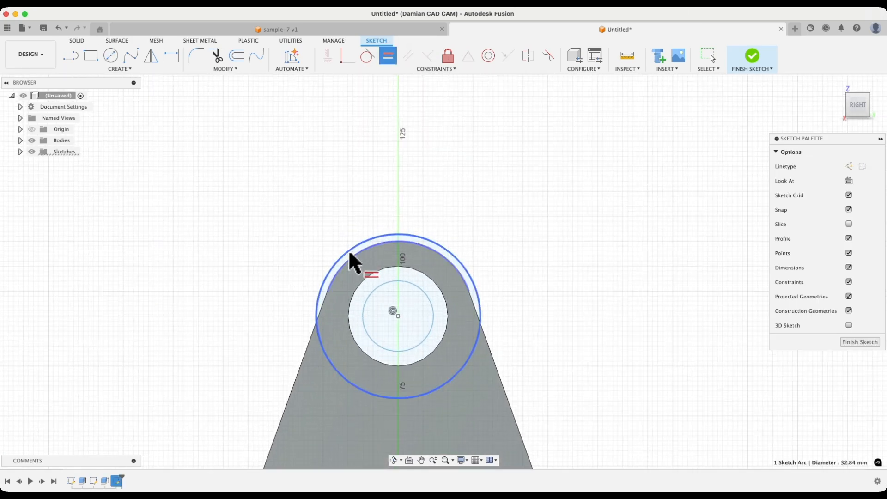
left_click(351, 254)
left_click(382, 288)
left_click(377, 274)
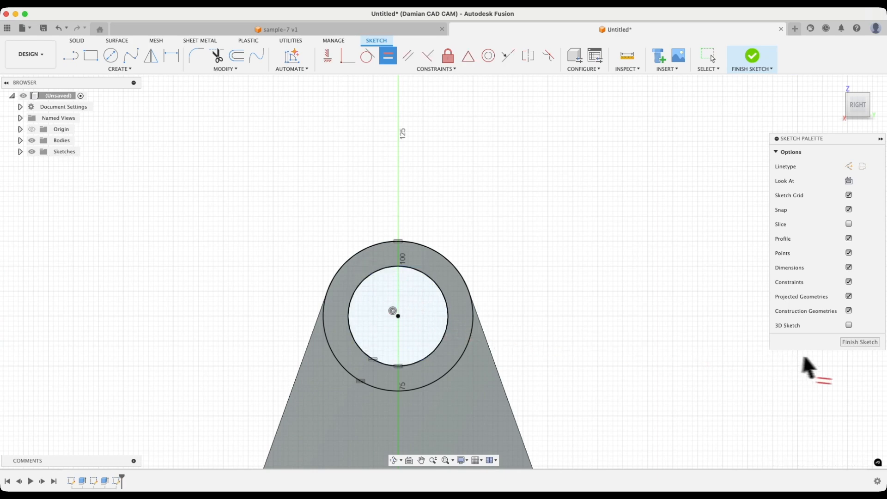
left_click(854, 343)
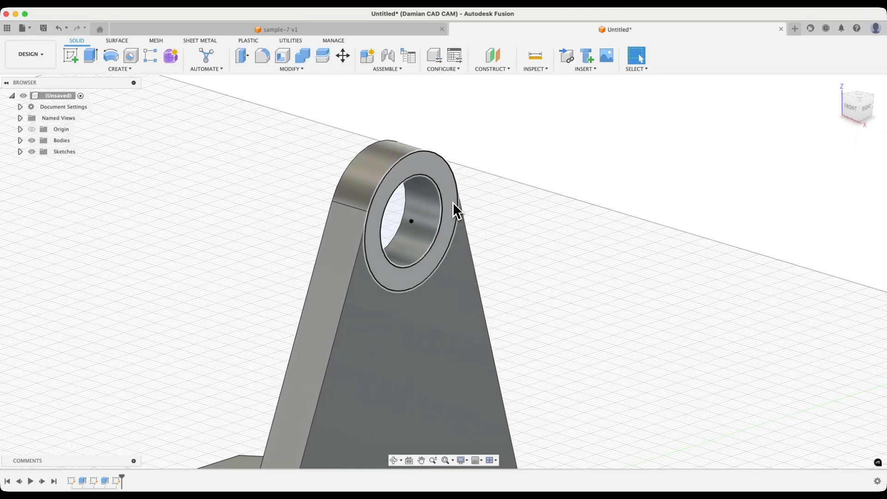
- Extrude the ring profile around the lug's hole 3 mm outward, joined to the body
left_click(92, 57)
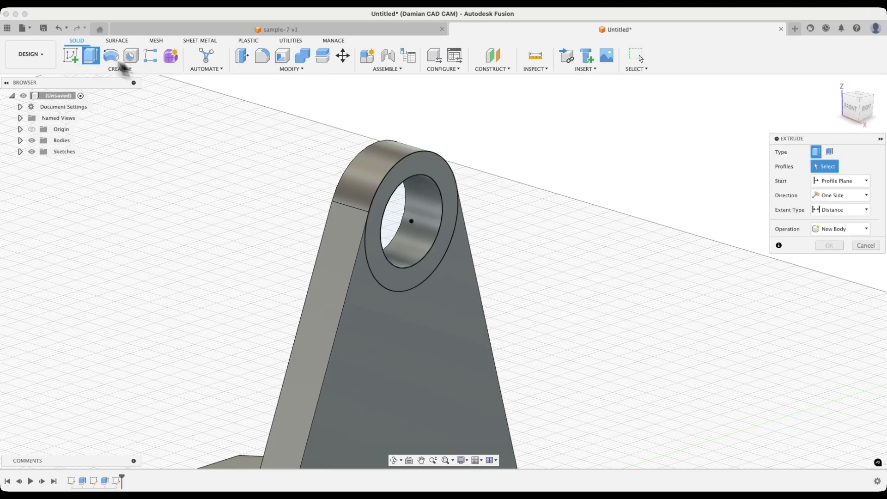
left_click(418, 171)
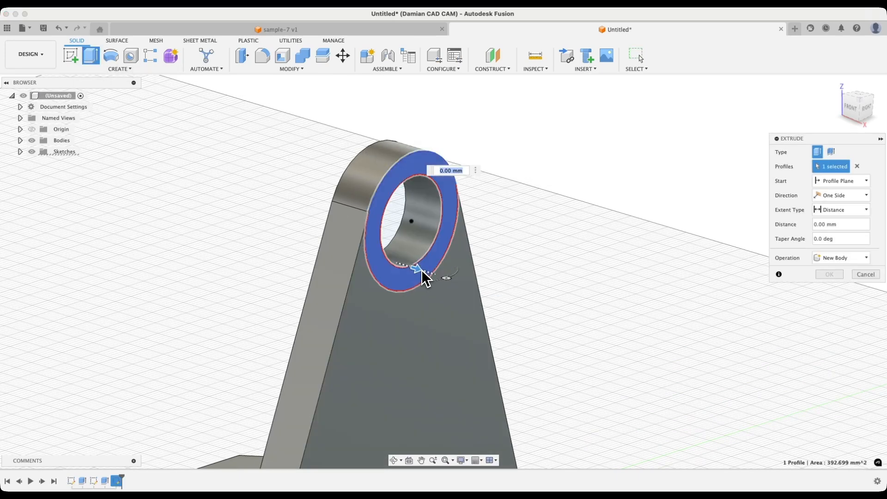
type("3")
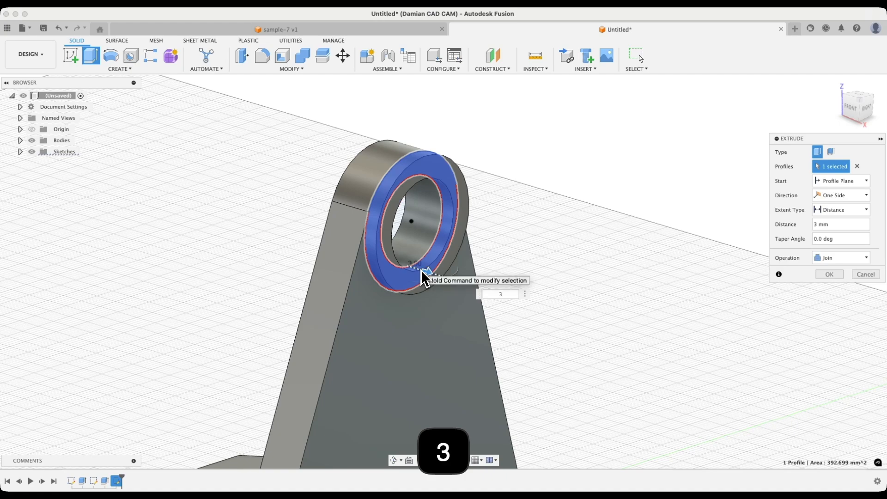
key("Return")
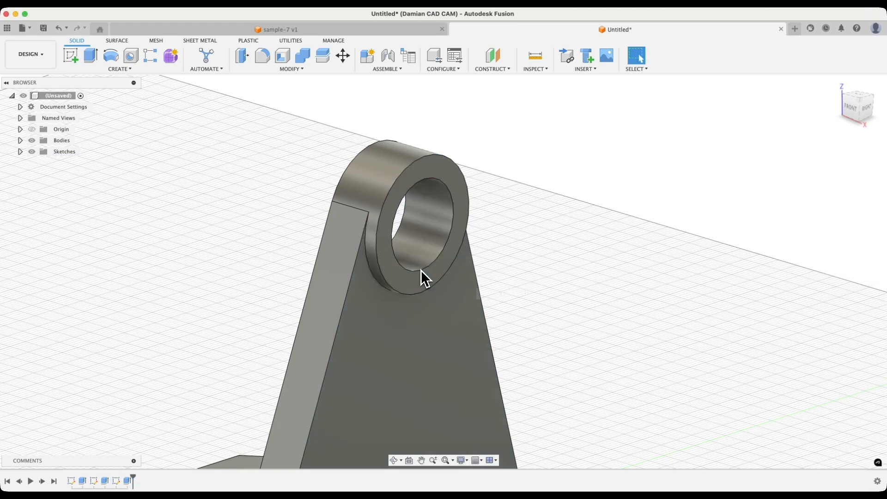
- Create a midplane between the lug's outer and inner flat faces
middle_click_drag(422, 277, 384, 197, "shift")
scroll(400, 202, "down", 5)
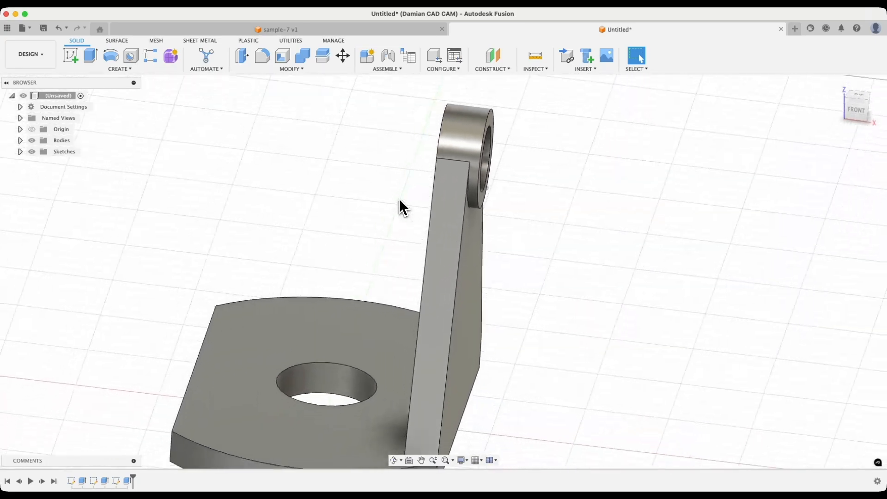
middle_click_drag(442, 197, 445, 197, "shift")
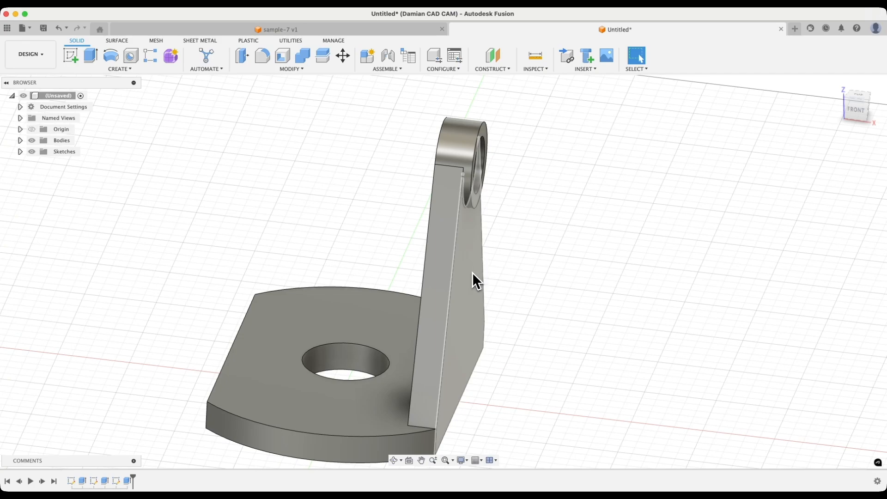
left_click(476, 287)
middle_click_drag(514, 300, 408, 311, "shift")
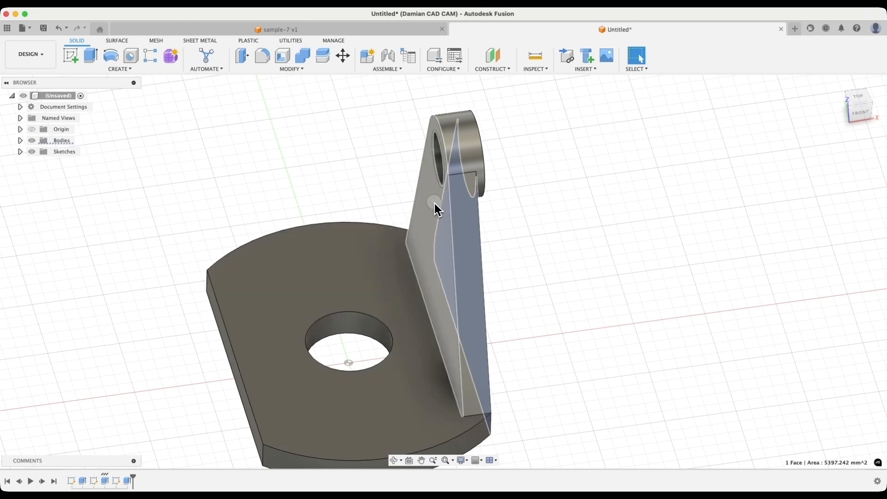
left_click(435, 206, "shift")
left_click(503, 70)
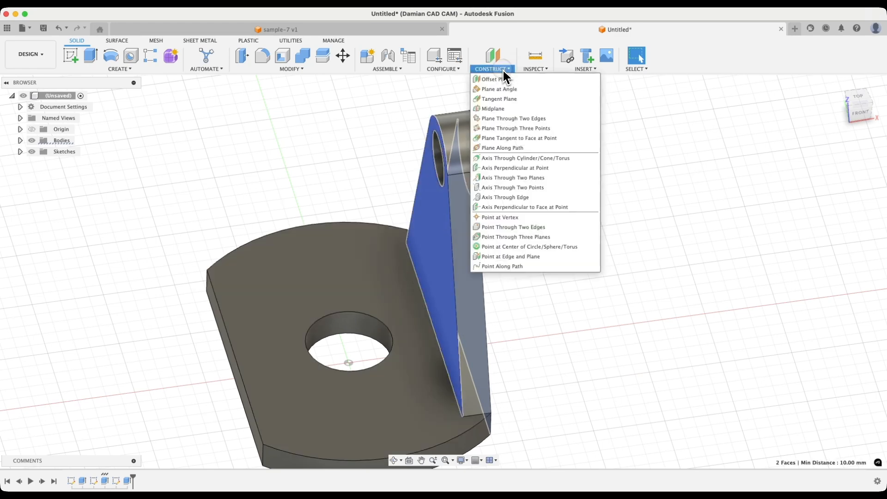
left_click(499, 109)
middle_click_drag(503, 181, 771, 193, "shift")
left_click(830, 168)
- Mirror the 3 mm ring extrusion across the lug's midplane and hide the construction plane
middle_click_drag(503, 220, 492, 214, "shift")
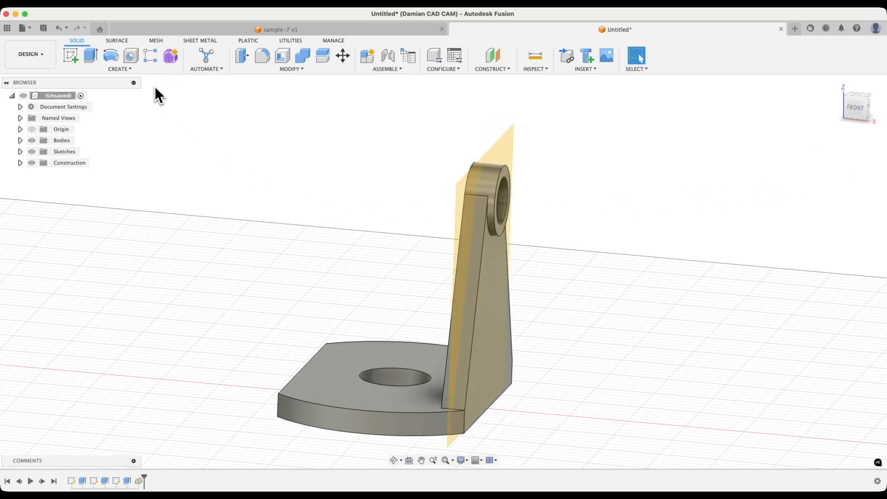
left_click(138, 71)
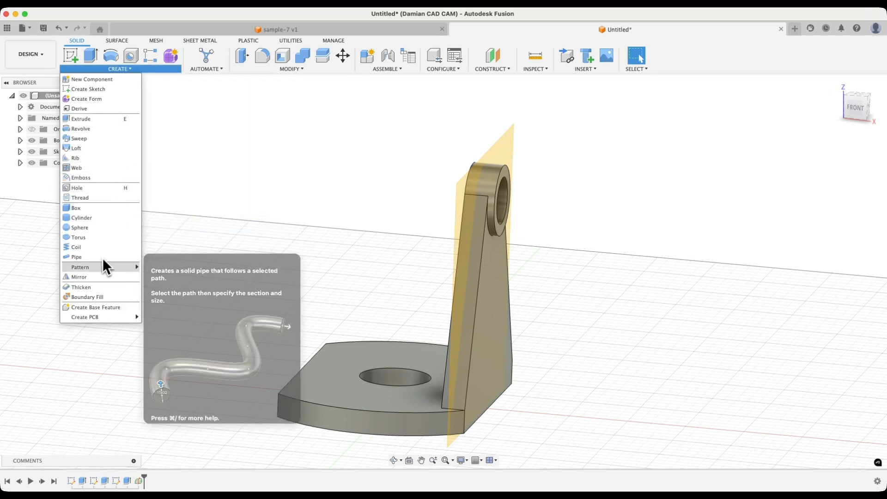
left_click(79, 277)
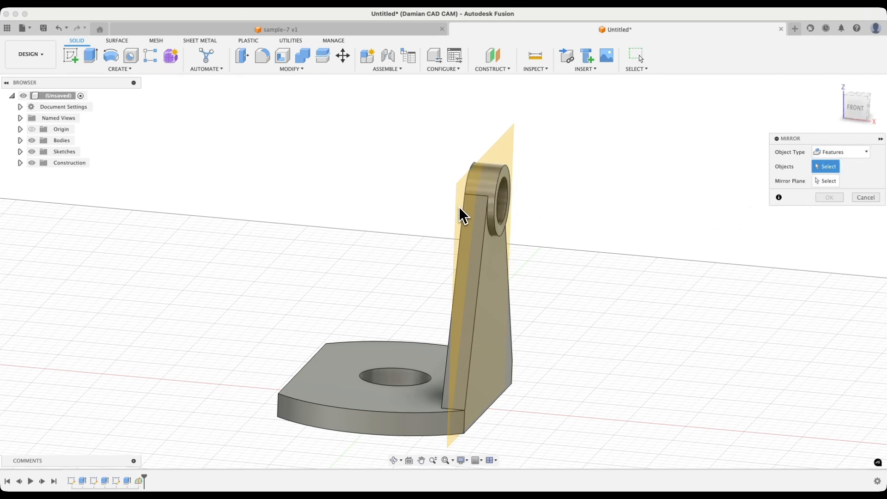
left_click(128, 483)
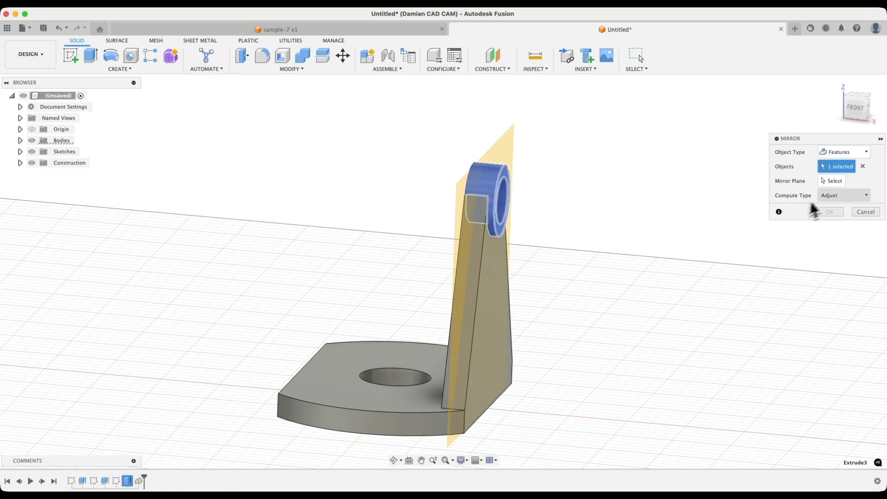
left_click(832, 181)
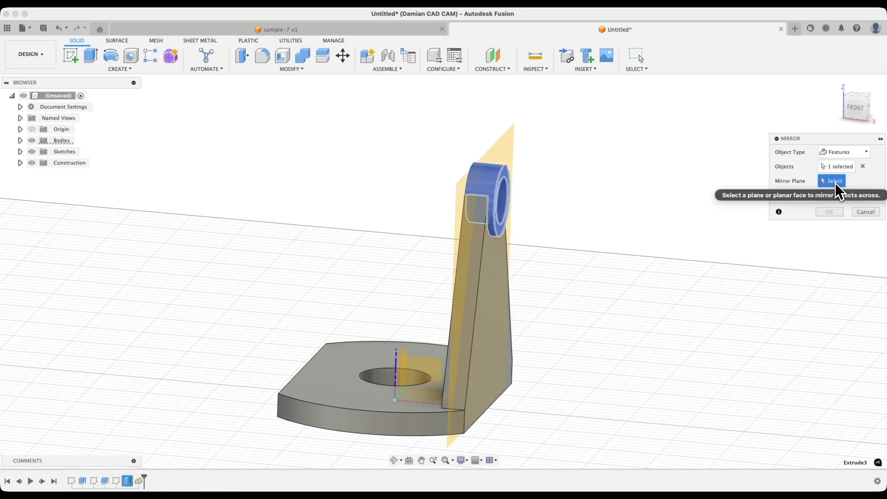
left_click(507, 154)
middle_click_drag(481, 184, 472, 194, "shift")
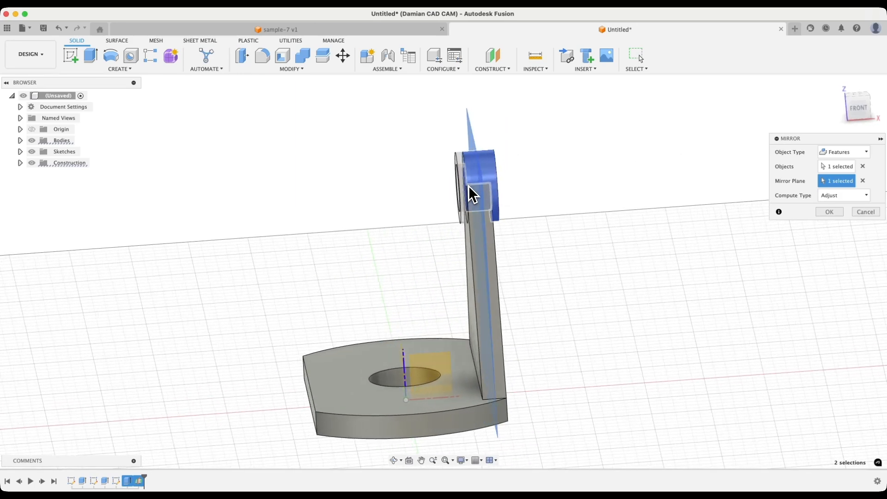
left_click(828, 212)
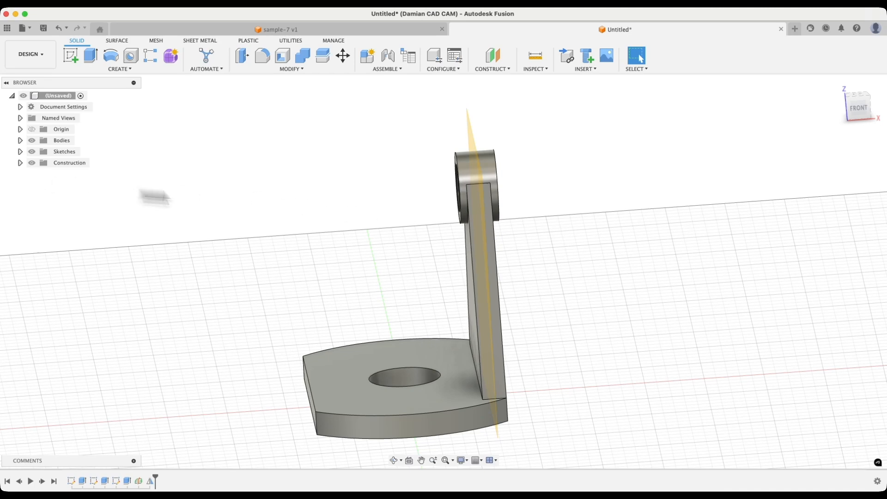
left_click(21, 163)
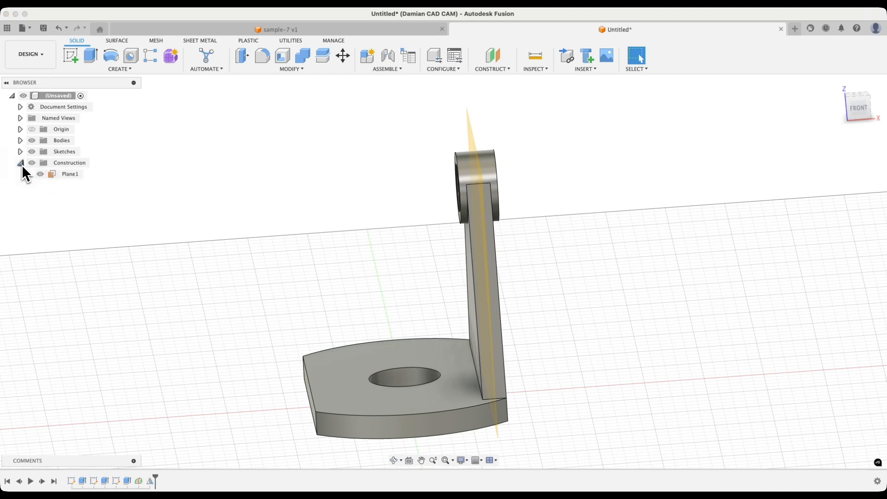
left_click(40, 175)
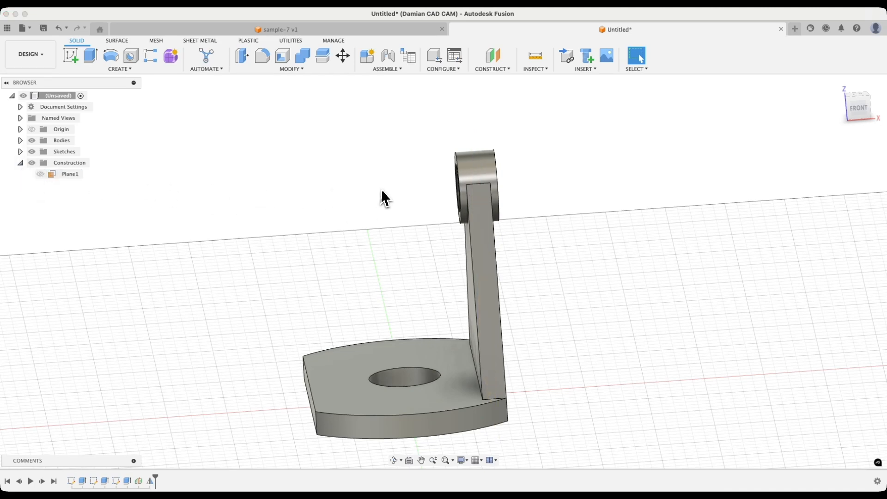
- Fillet the three edges where the lug meets the base plate's top face with a 5 mm radius
scroll(384, 193, "left", 5, "shift")
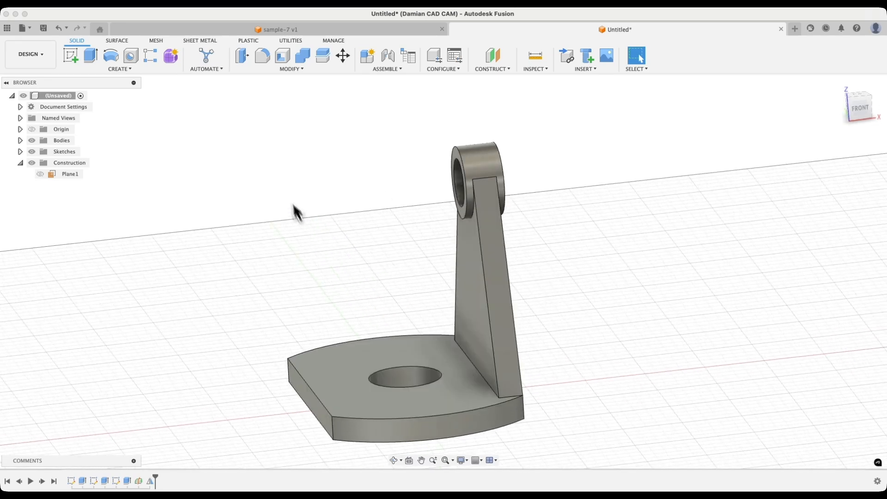
left_click(262, 56)
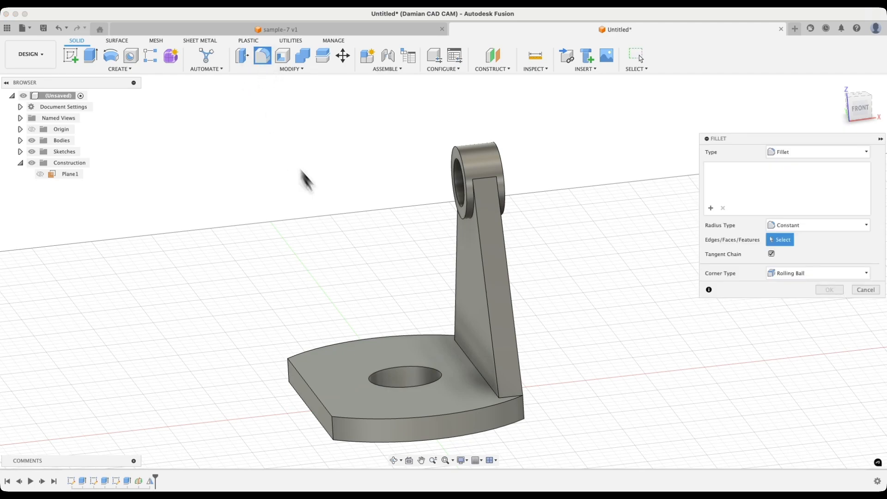
left_click(508, 398)
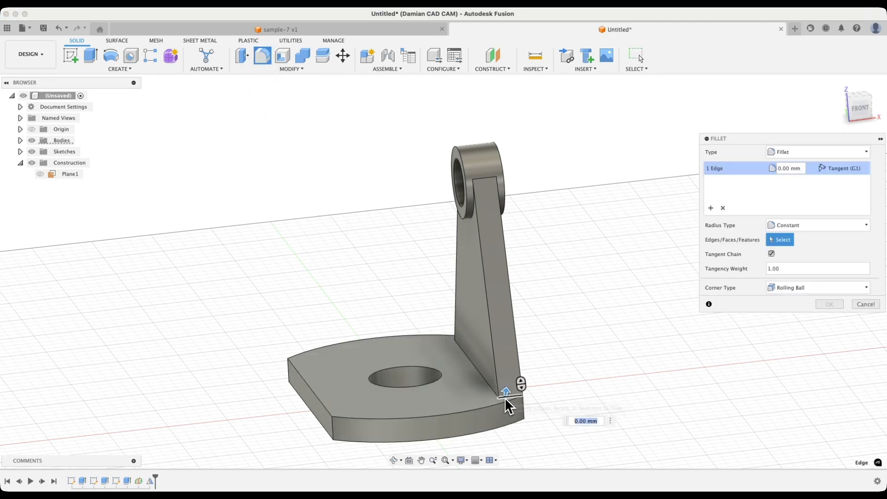
middle_click_drag(481, 383, 271, 363, "shift")
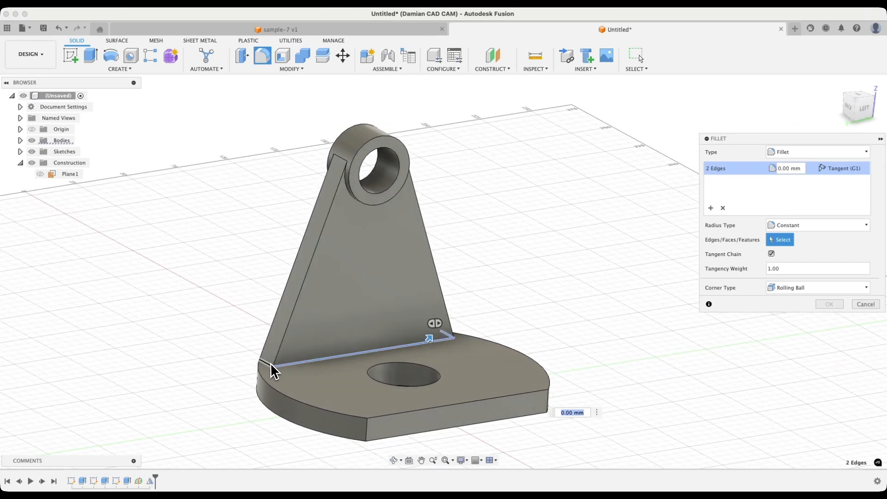
left_click(271, 363)
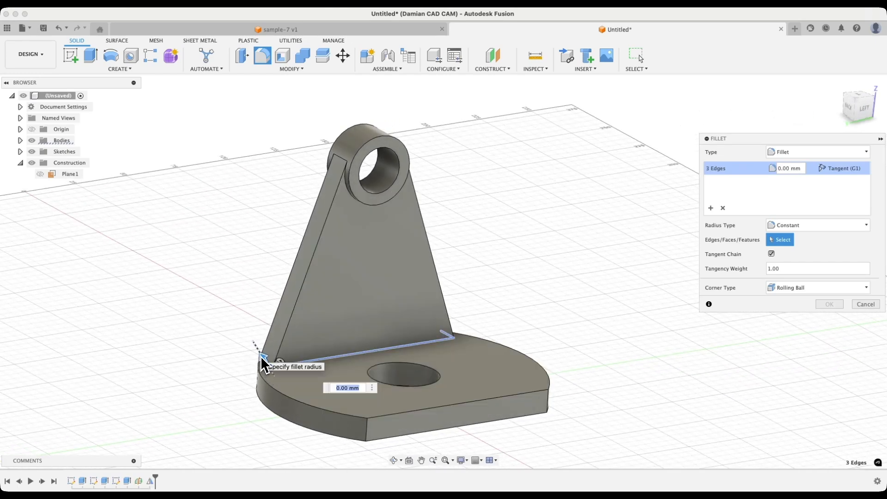
type("5")
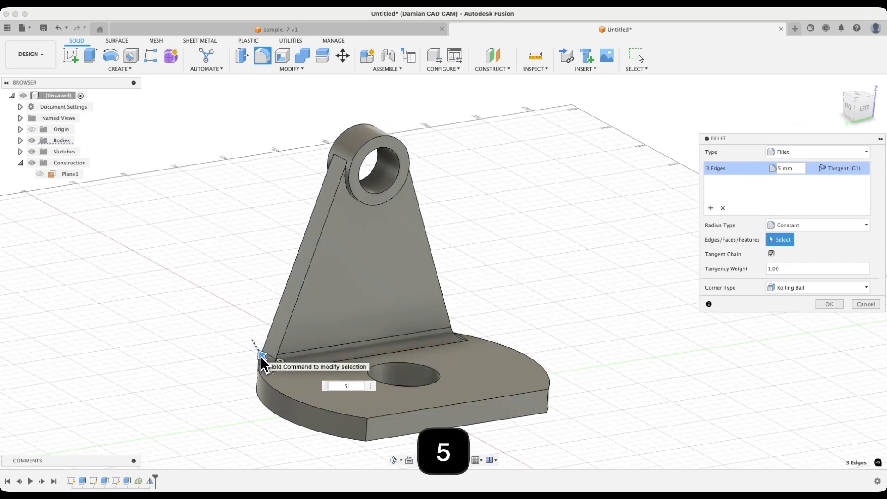
key("Return")
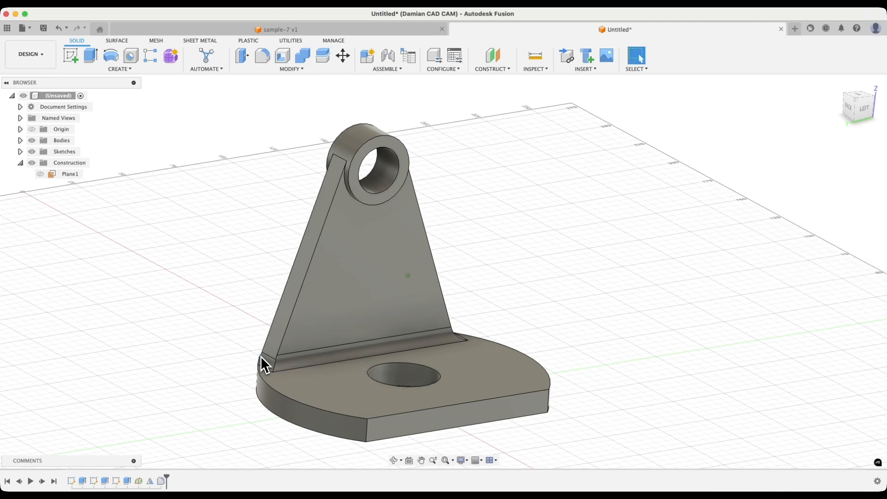
scroll(262, 358, "right", 10, "shift")
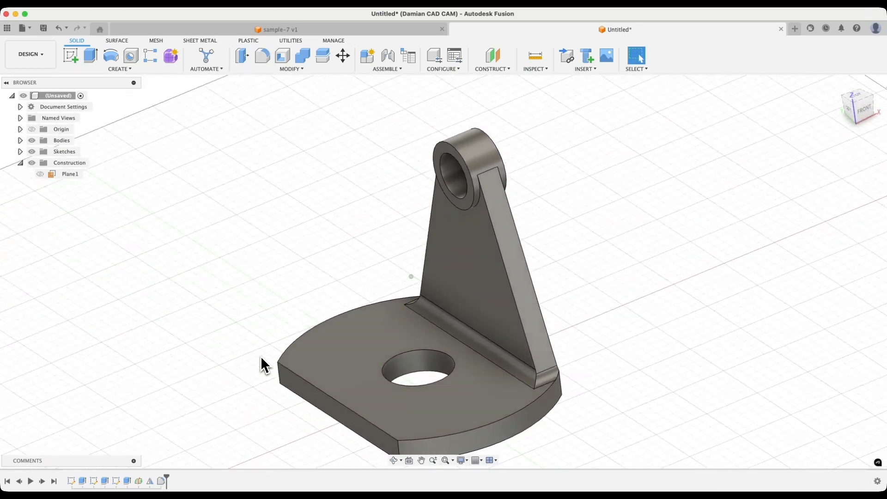
- Mirror the lug, both ring features and the base fillet across the vertical origin plane to the opposite side of the base plate
scroll(261, 360, "right", 5, "shift")
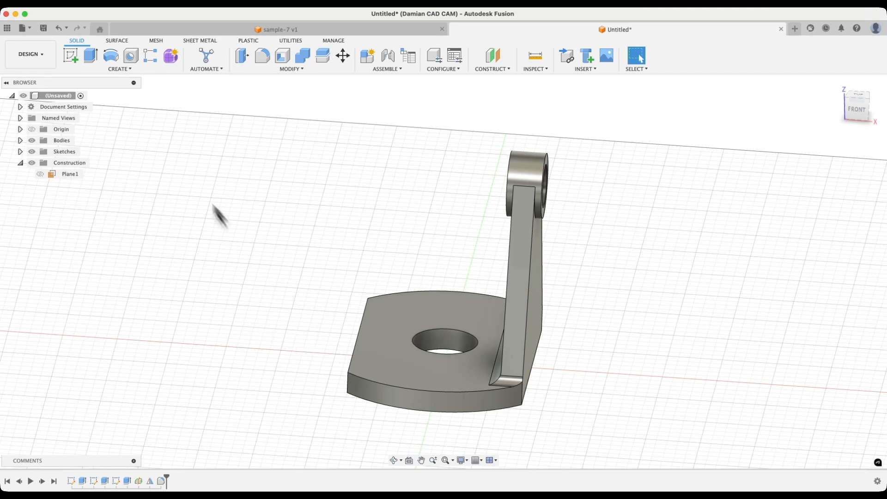
left_click(127, 71)
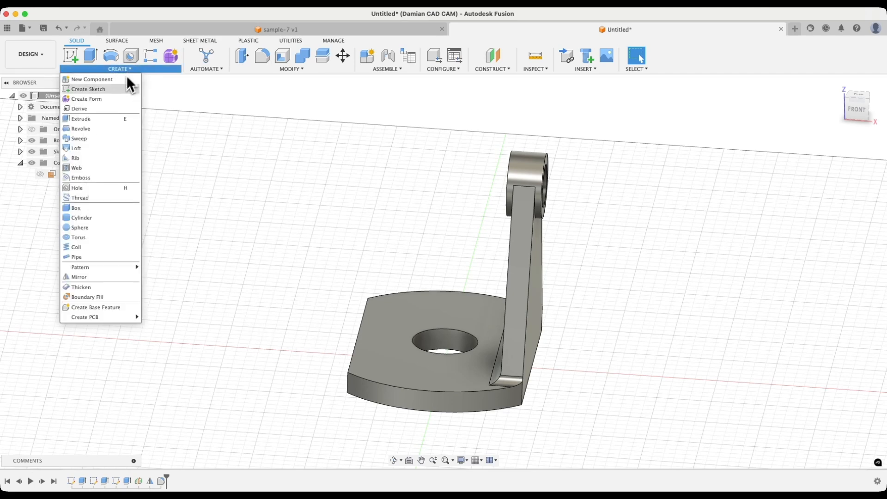
left_click(79, 277)
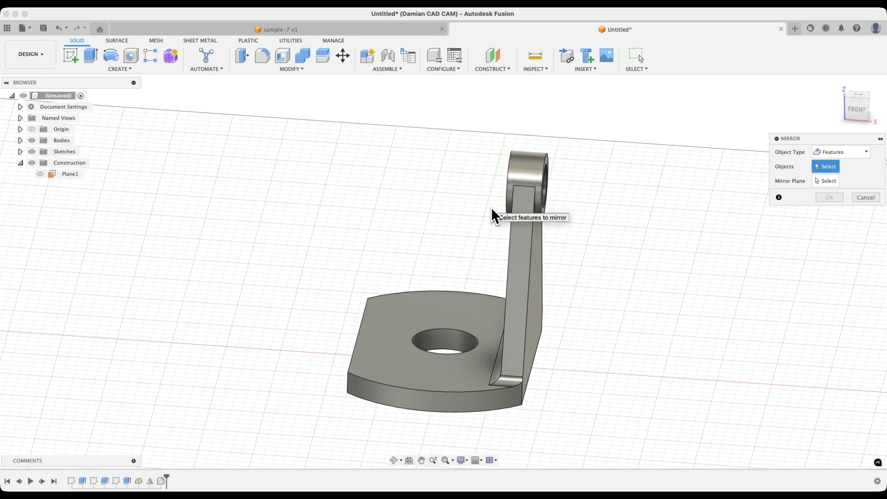
left_click(522, 164)
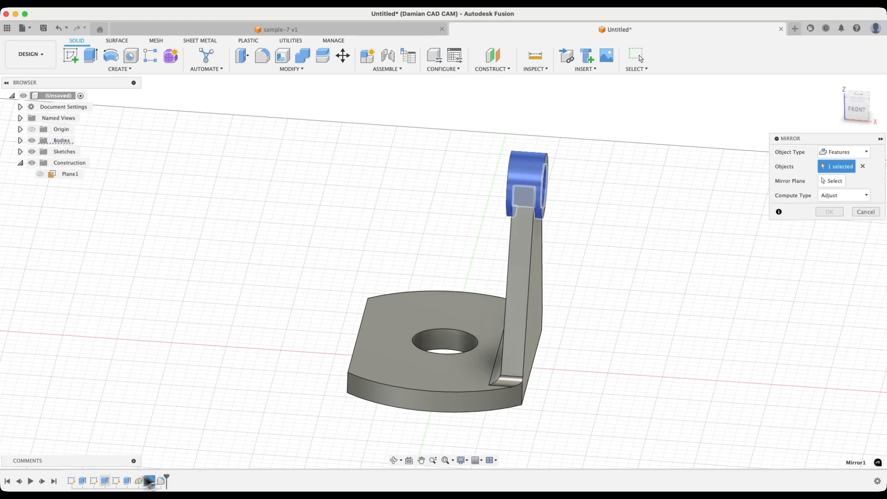
left_click(533, 239)
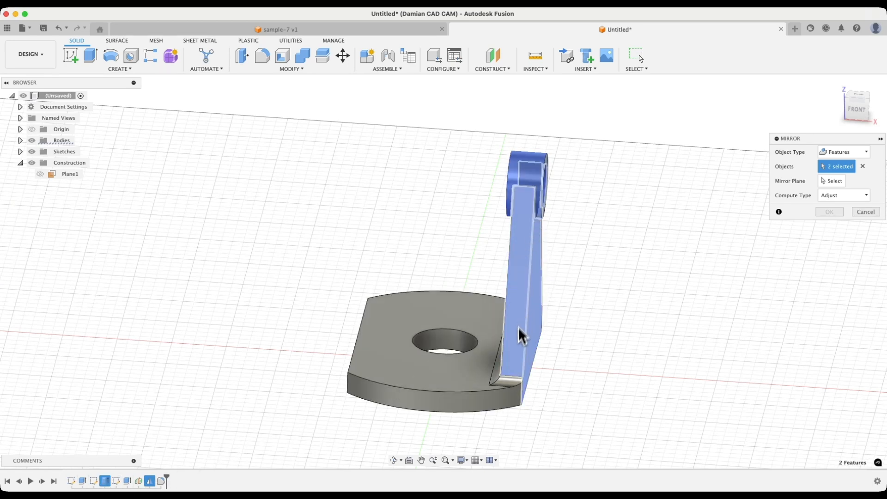
left_click(514, 388)
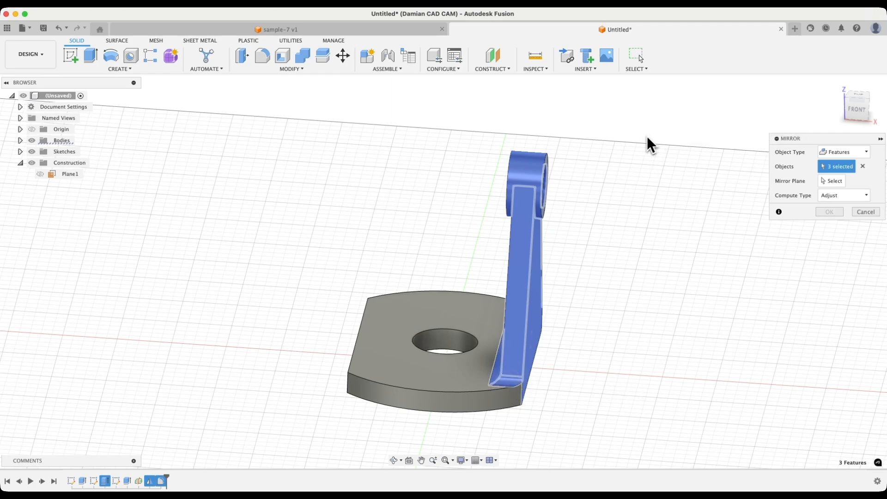
scroll(644, 138, "right", 5, "shift")
scroll(643, 137, "left", 5, "shift")
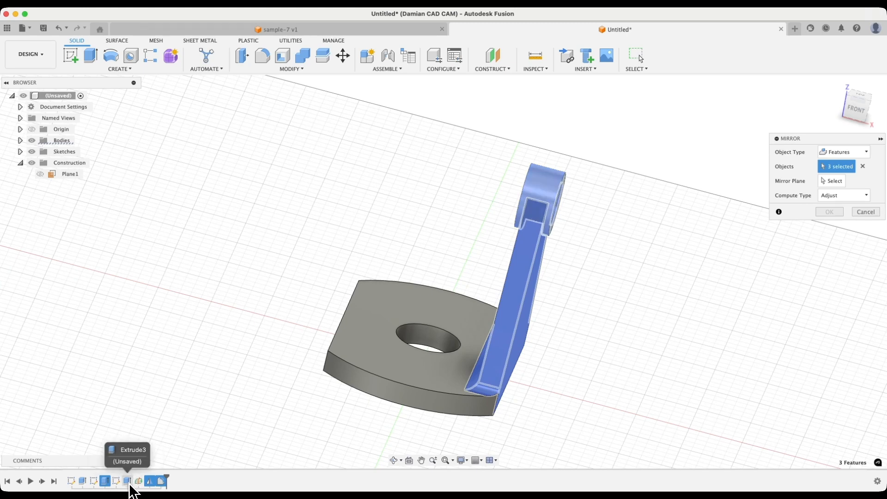
left_click(127, 482)
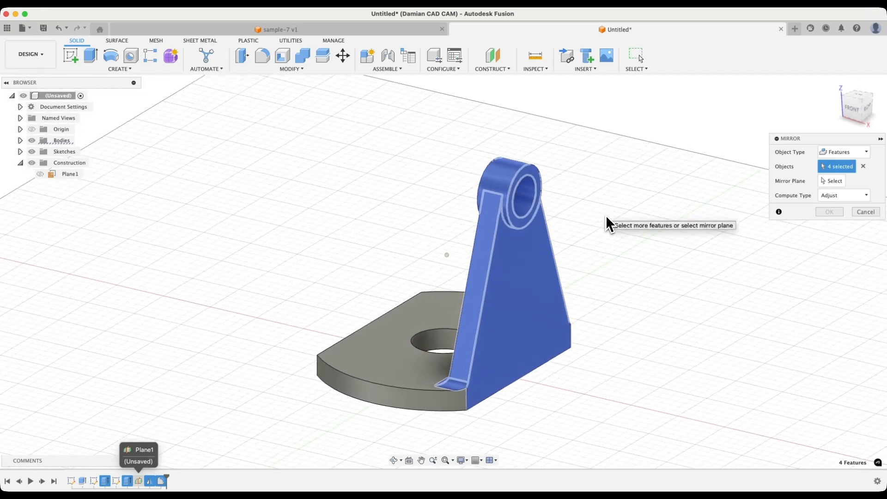
left_click(826, 181)
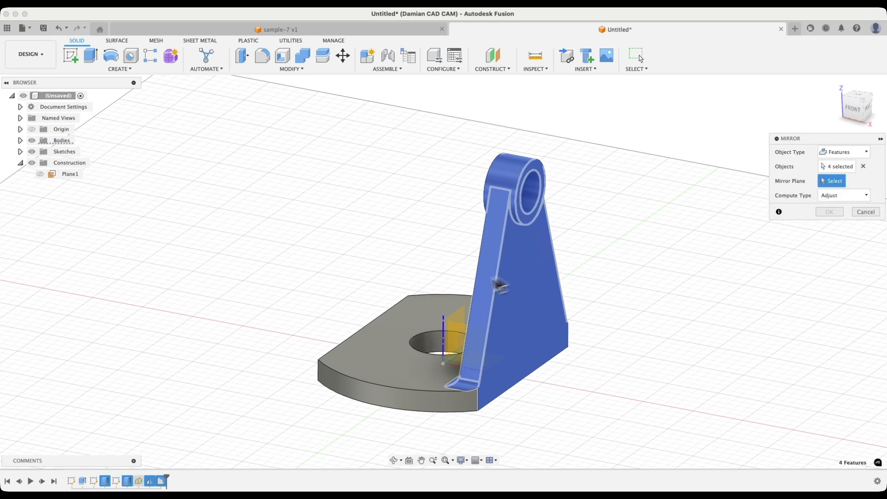
left_click(455, 319)
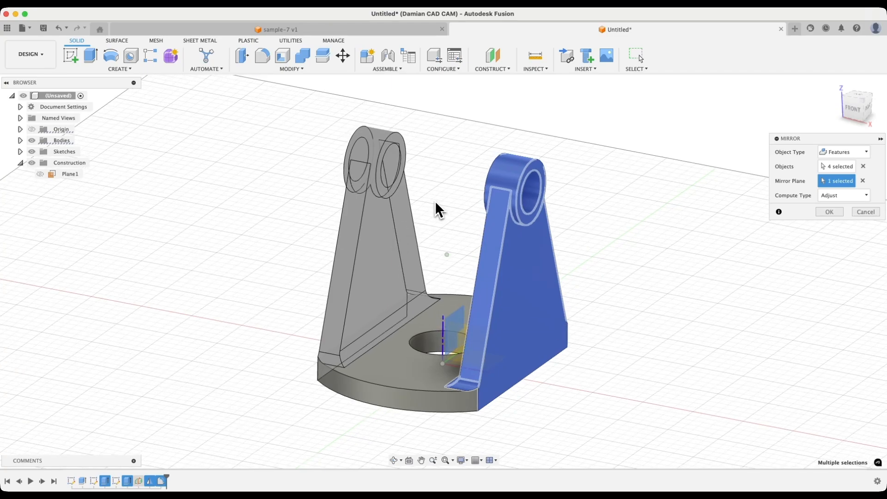
middle_click_drag(426, 201, 813, 261, "shift")
left_click(835, 216)
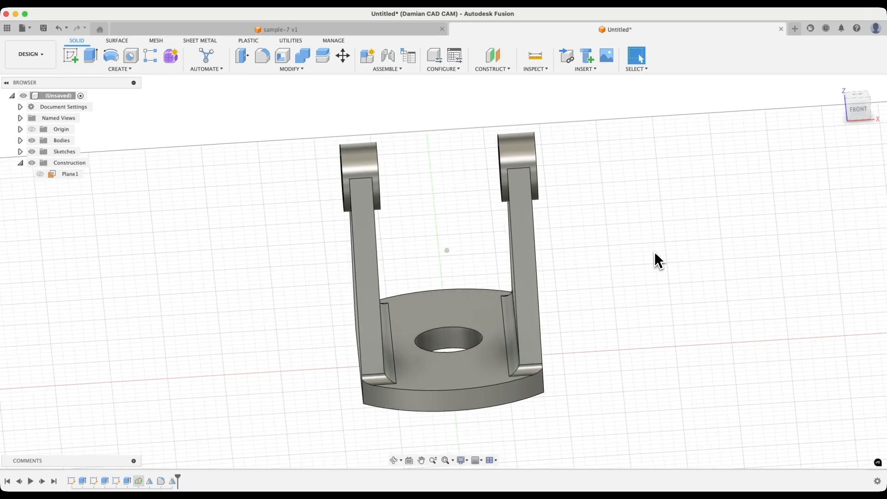
- Sketch two circles centered on the hole on the base plate's top face, a smaller one inside the hole and a 40 mm outer one
scroll(653, 250, "left", 10, "shift")
scroll(653, 250, "left", 15, "shift")
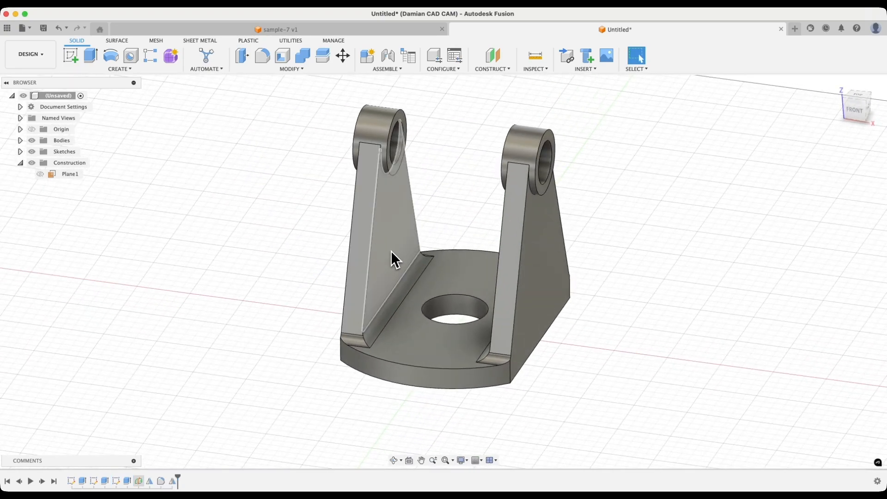
left_click(437, 287)
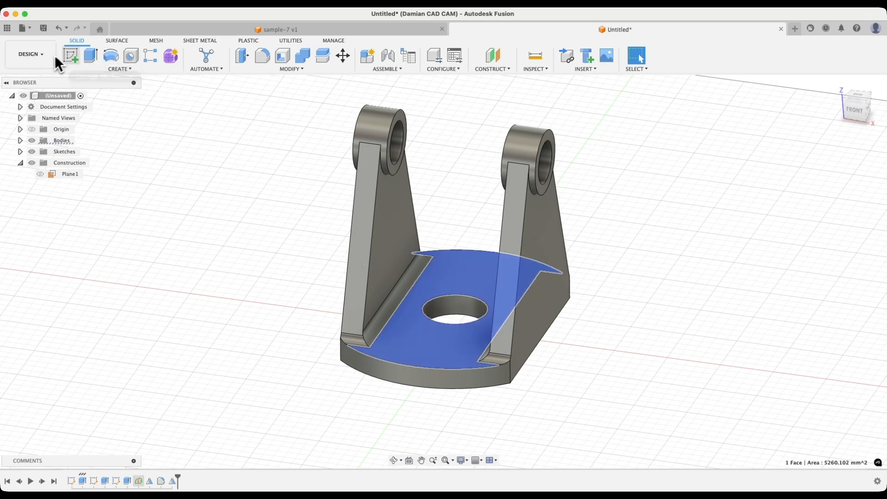
left_click(70, 55)
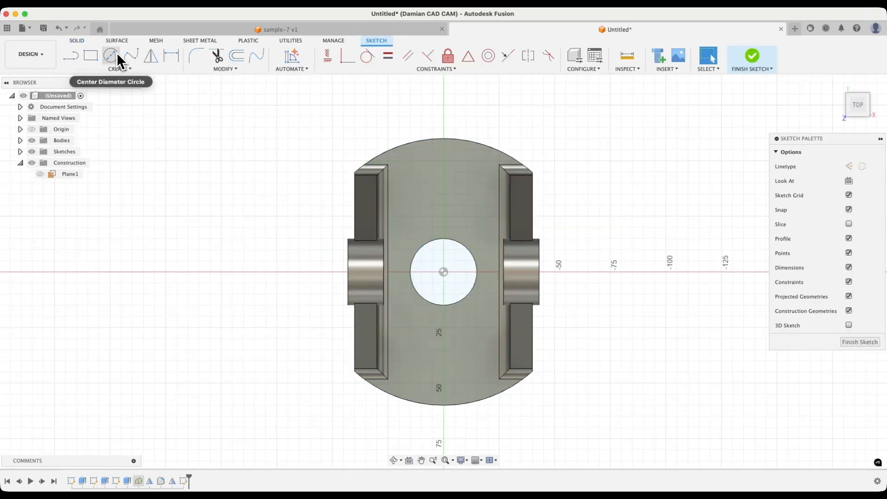
left_click(117, 54)
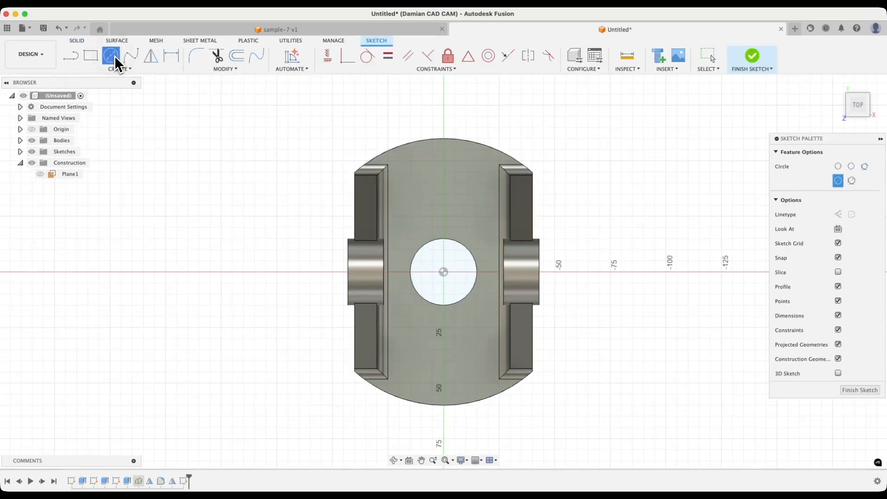
left_click(444, 254)
left_click(444, 276)
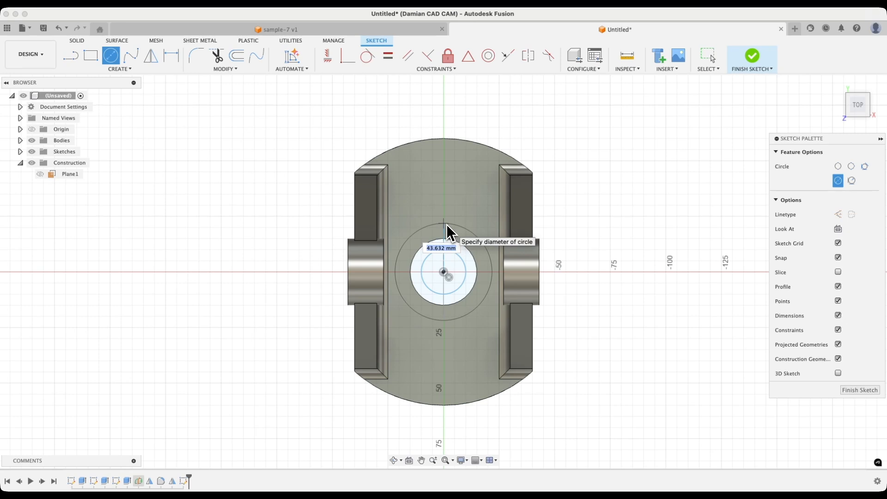
type("40")
key("Return")
key("Escape")
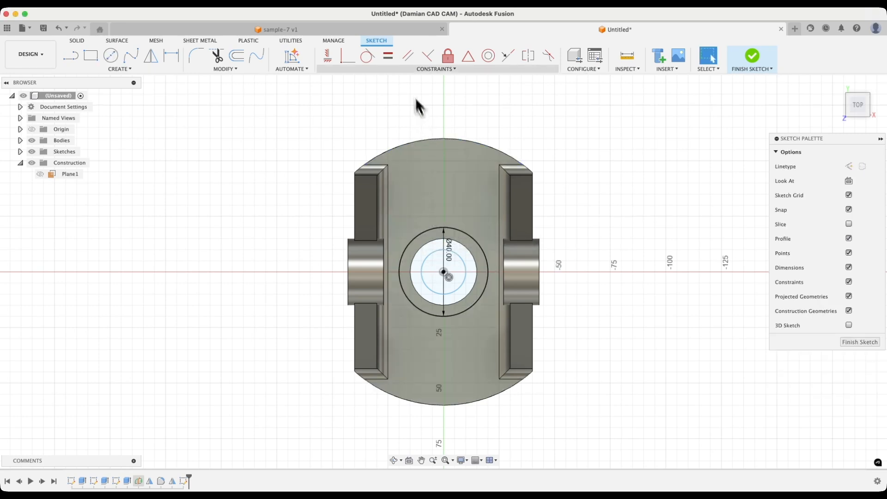
- Constrain the smaller sketch circle equal to the base plate's hole edge and finish the sketch
left_click(389, 56)
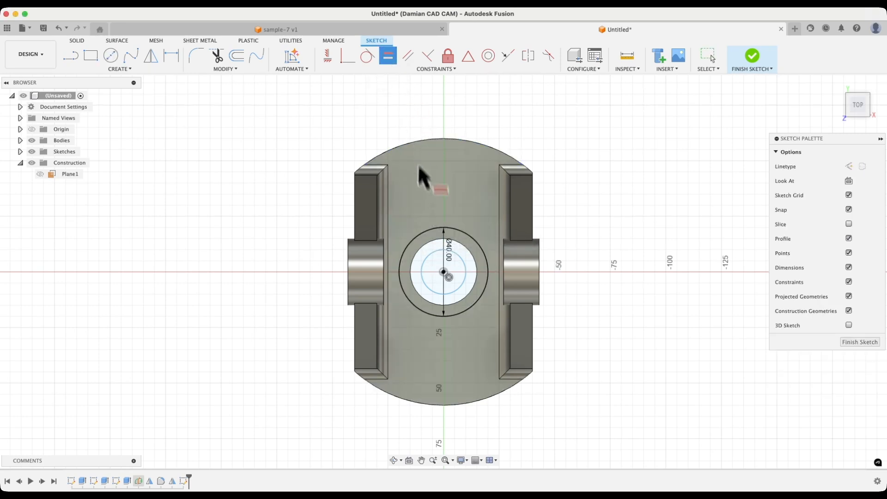
left_click(430, 238)
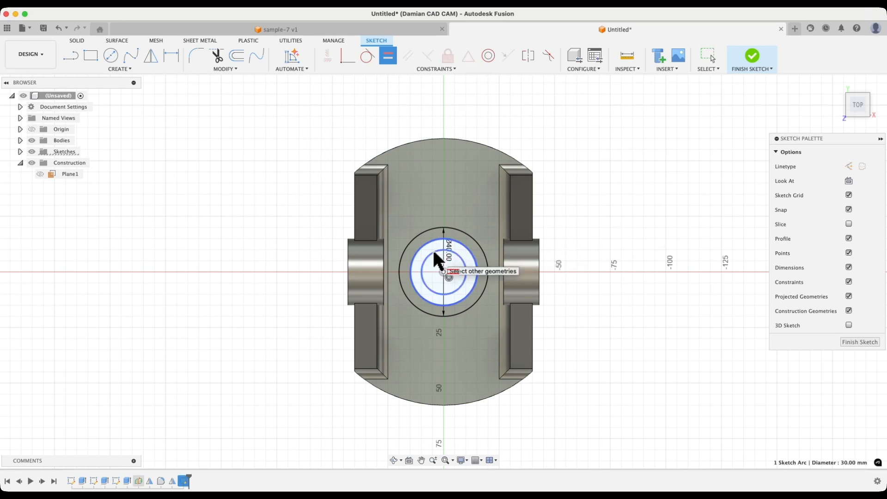
left_click(433, 251)
left_click(861, 348)
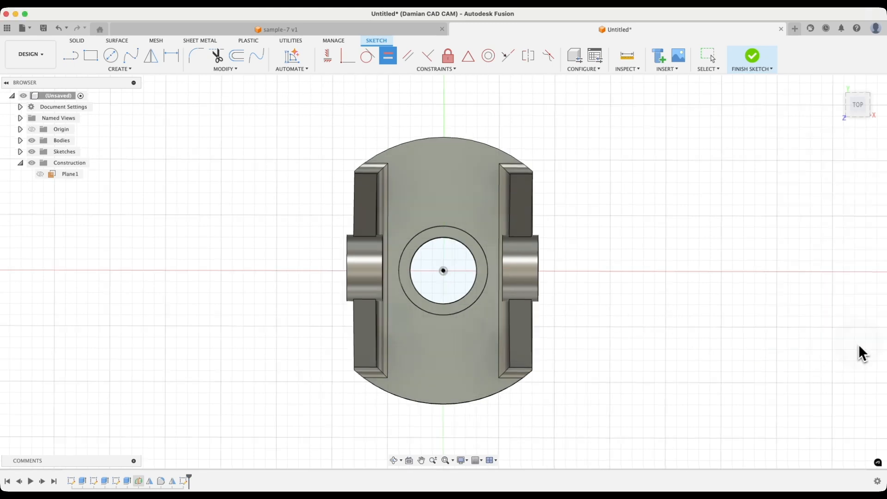
- Extrude the ring profile around the base hole 5 mm upward from the base plate's top face
left_click(419, 317)
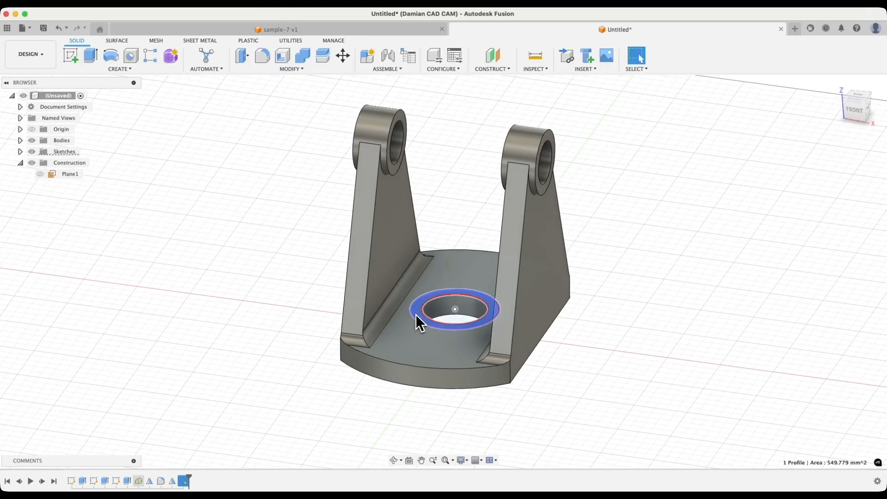
key("e")
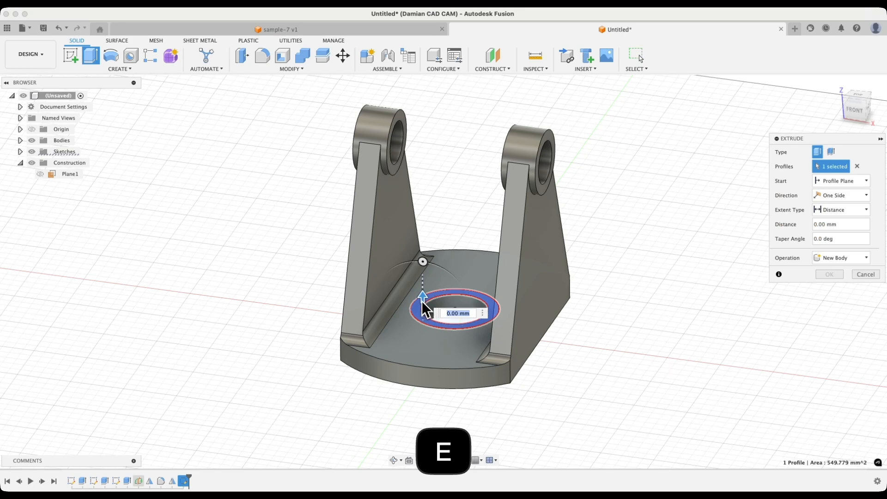
type("5")
key("Return")
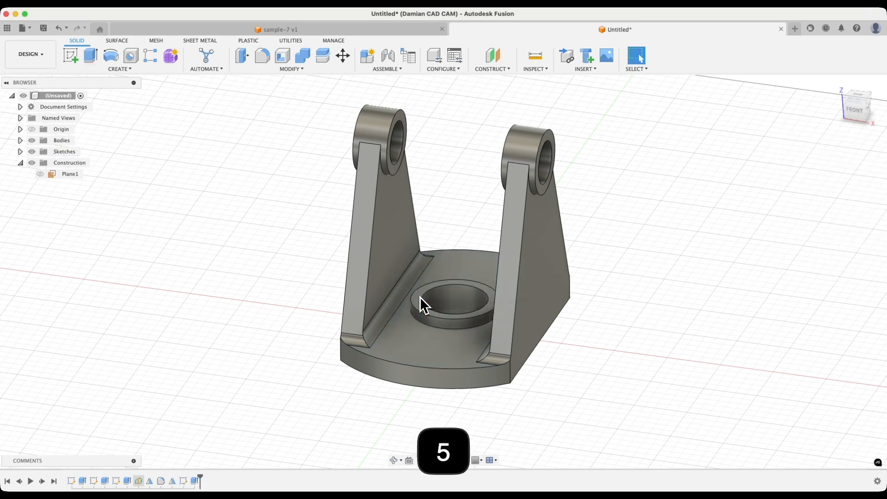
- Fillet the outer edge where the ring meets the base plate with a 2 mm radius
left_click(443, 330)
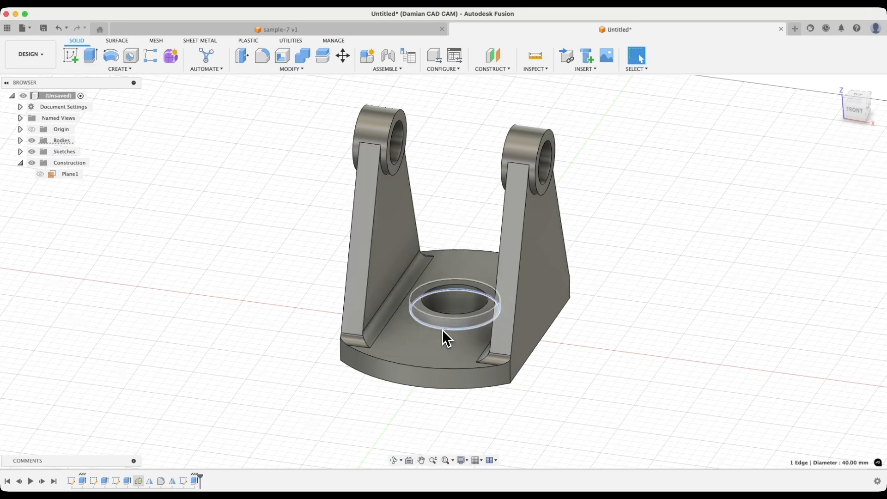
left_click(266, 60)
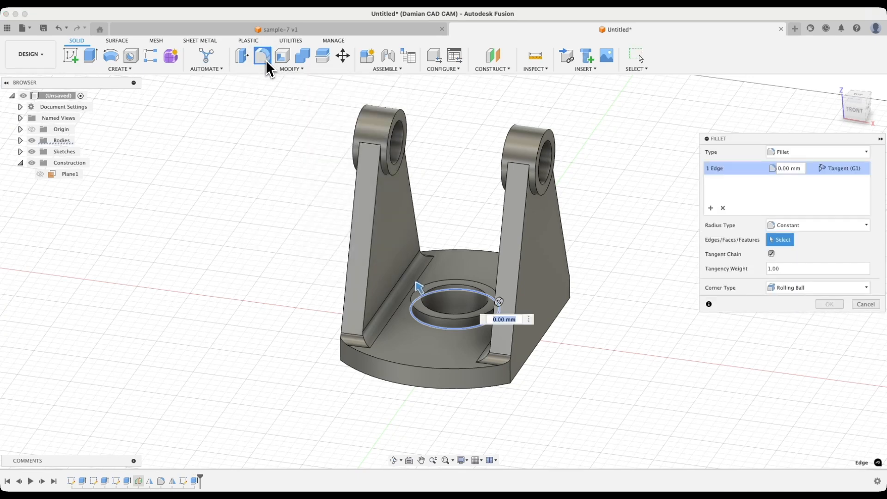
type("2")
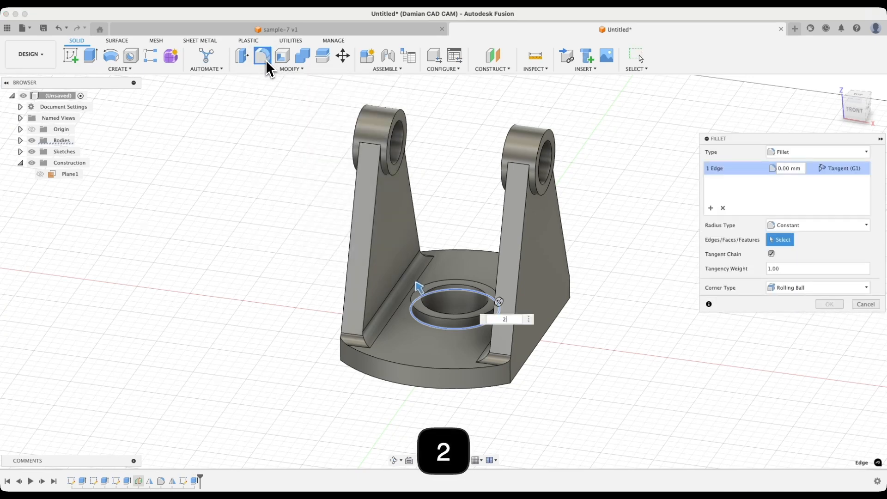
key("Return")
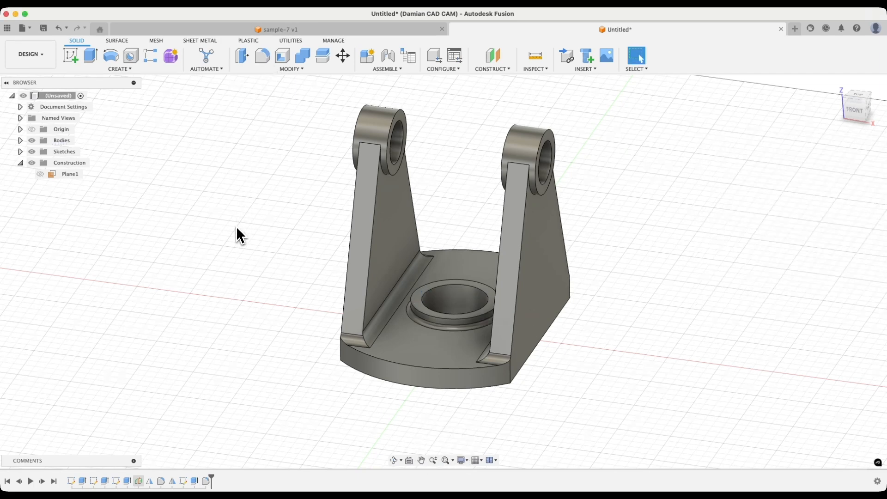
scroll(236, 226, "left", 5, "shift")
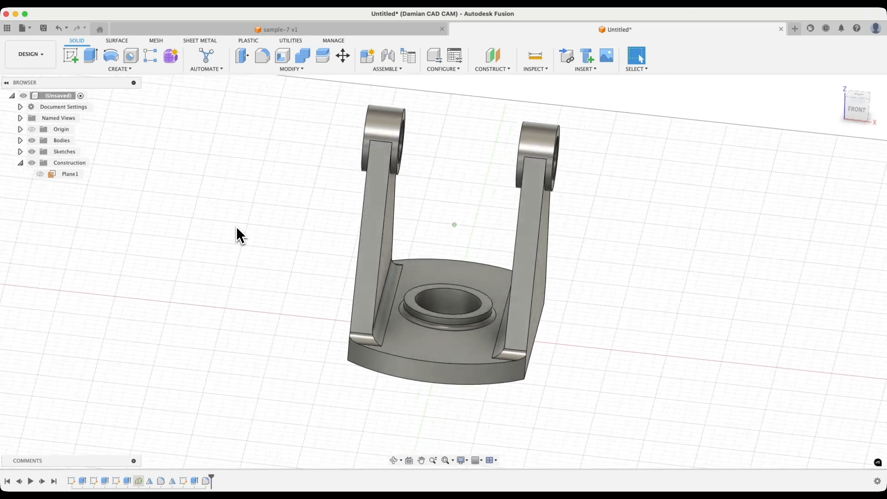
scroll(237, 226, "right", 5, "shift")
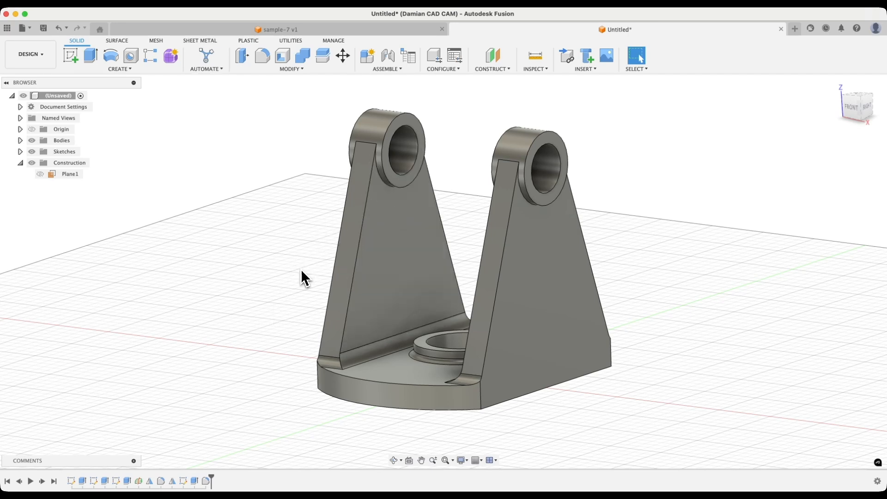
- Edit the lug's profile sketch and set the inner hole's diameter to 10 mm
left_click(94, 481)
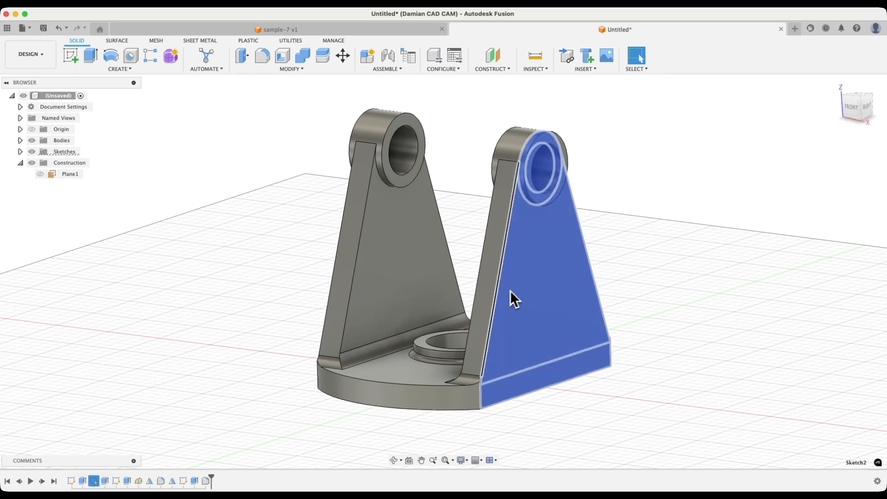
right_click(95, 482)
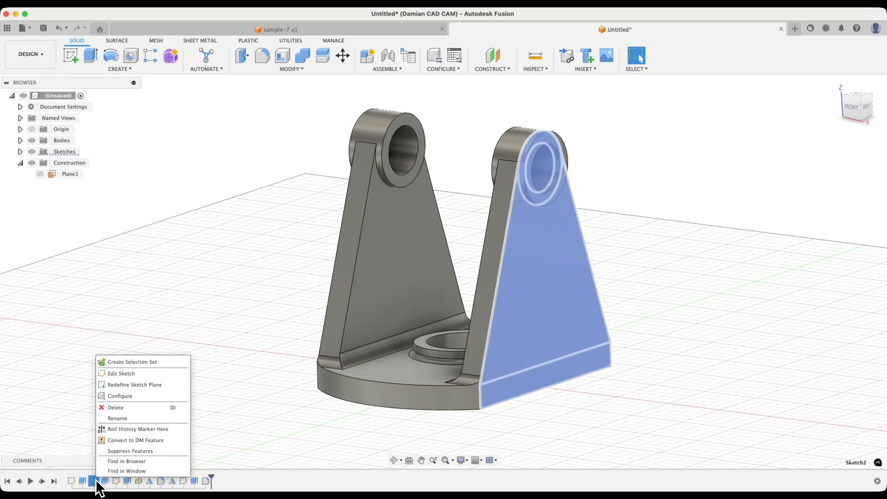
left_click(129, 375)
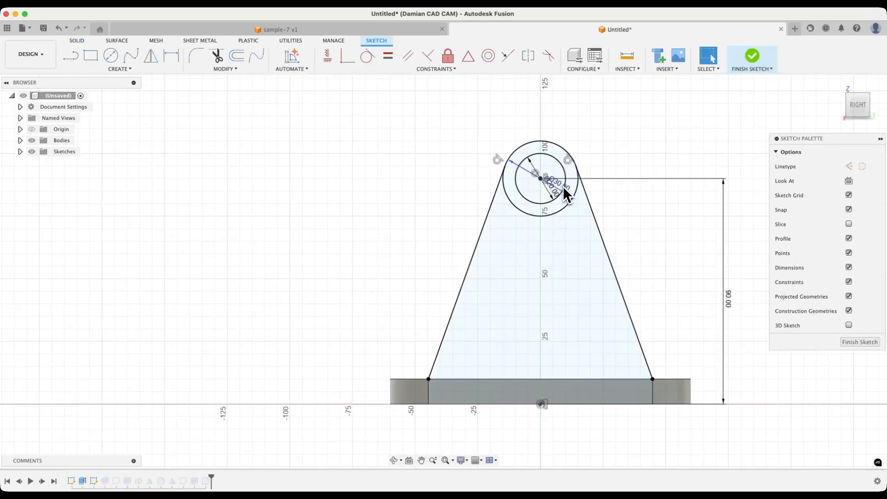
double_click(556, 200)
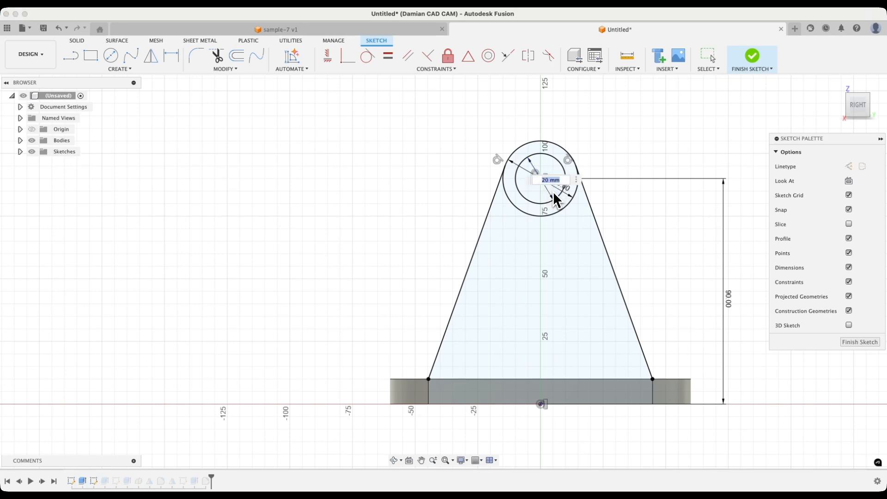
type("10")
key("Return")
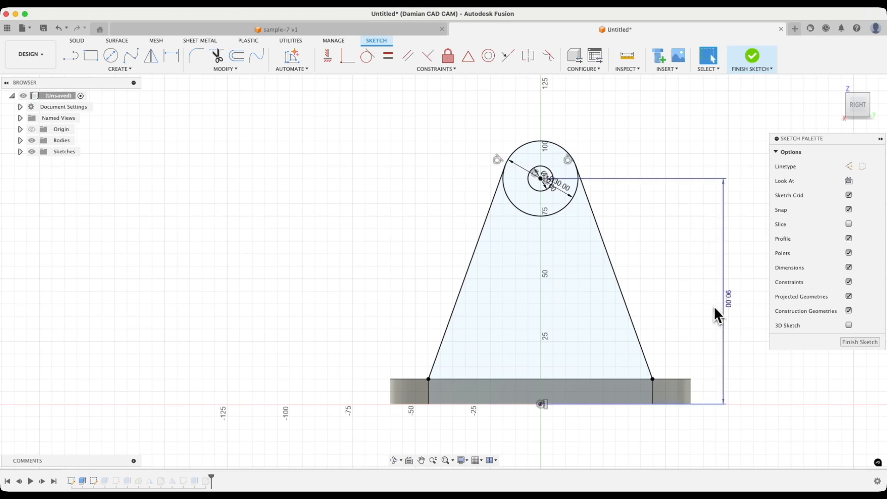
- Set the height of the lug hole's center above the base's bottom to 70 mm and finish the sketch
double_click(730, 298)
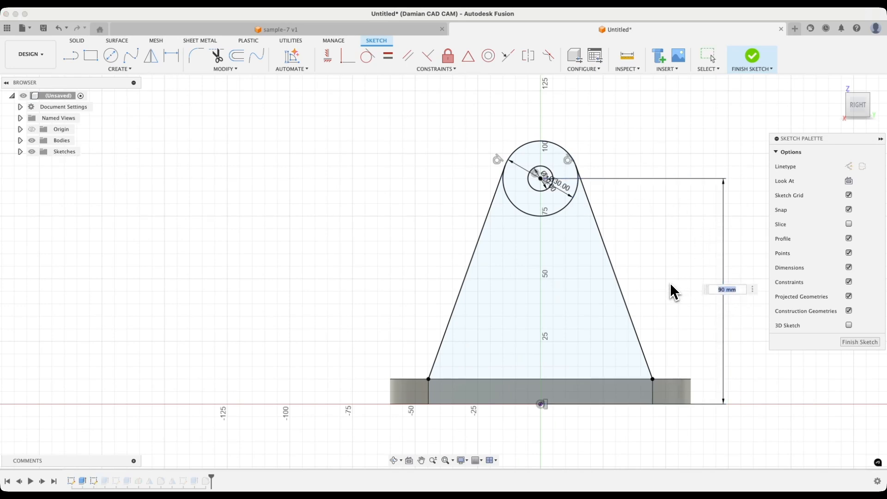
key("Return")
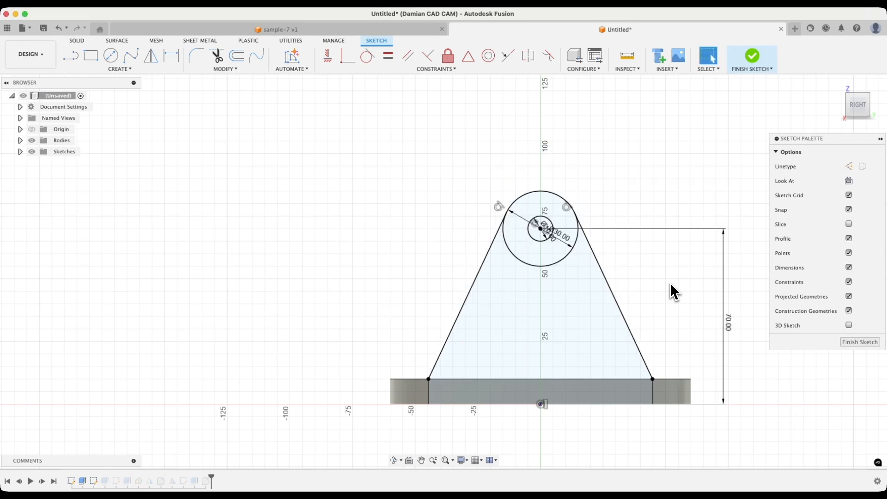
left_click(860, 342)
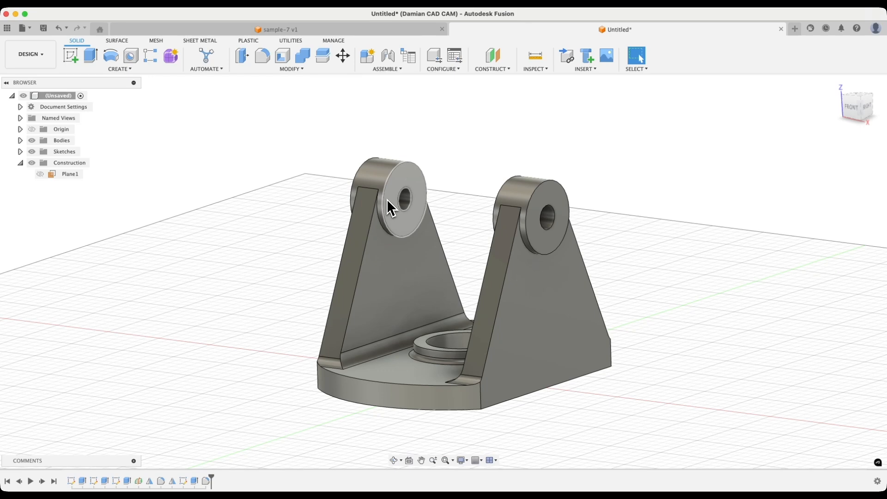
scroll(387, 198, "left", 5, "shift")
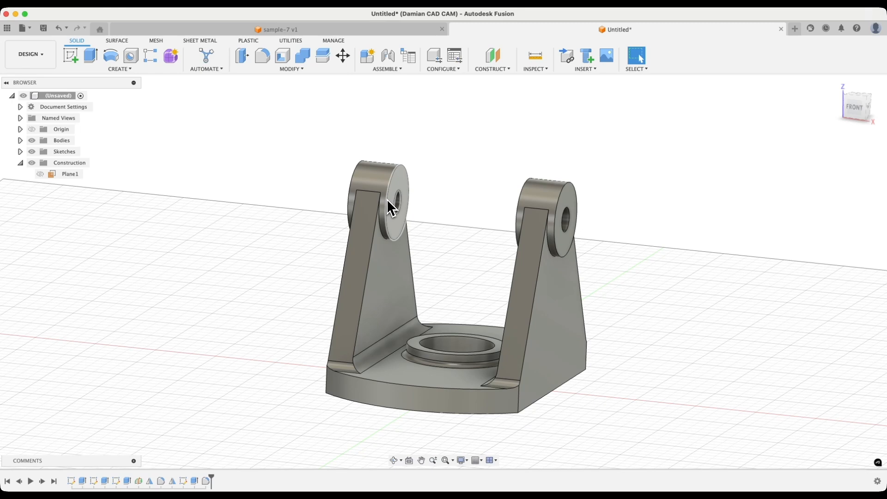
scroll(387, 199, "up", 2, "shift")
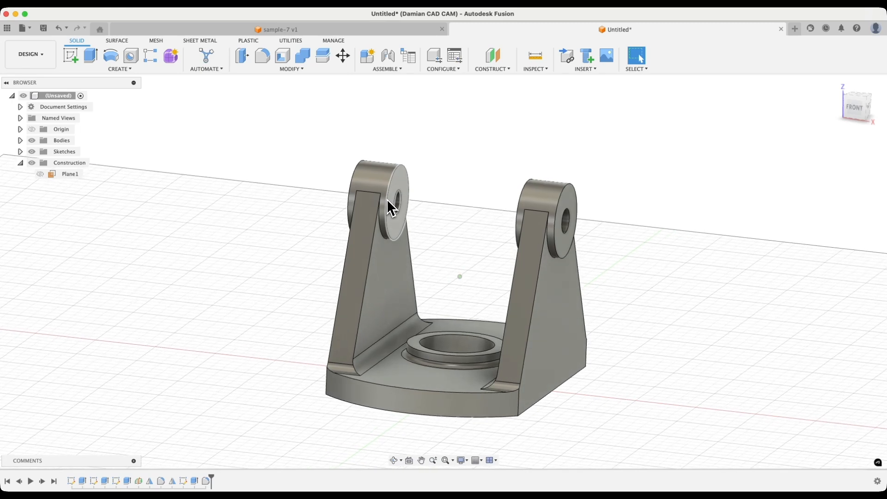
scroll(387, 199, "left", 2, "shift")
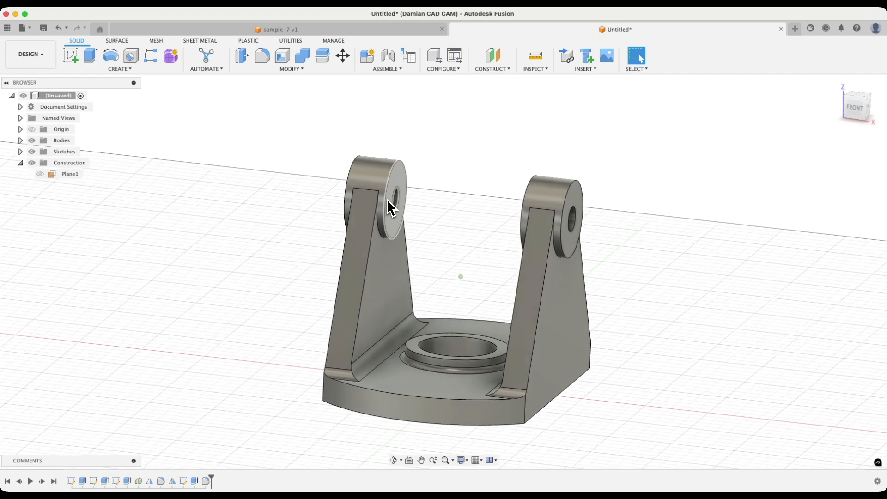